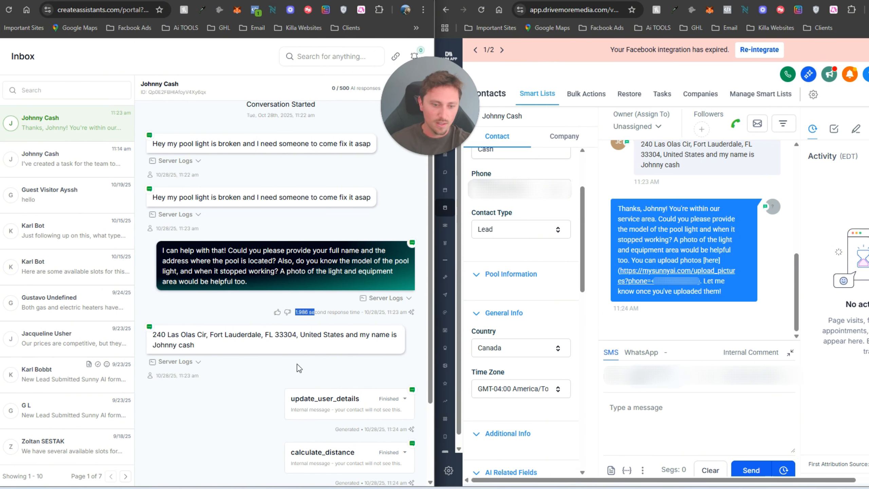
Step: Review the AI conversation's tool calls and compare them with the contact's shipping address, pool information and General Info fields
scroll(299, 366, down, 3)
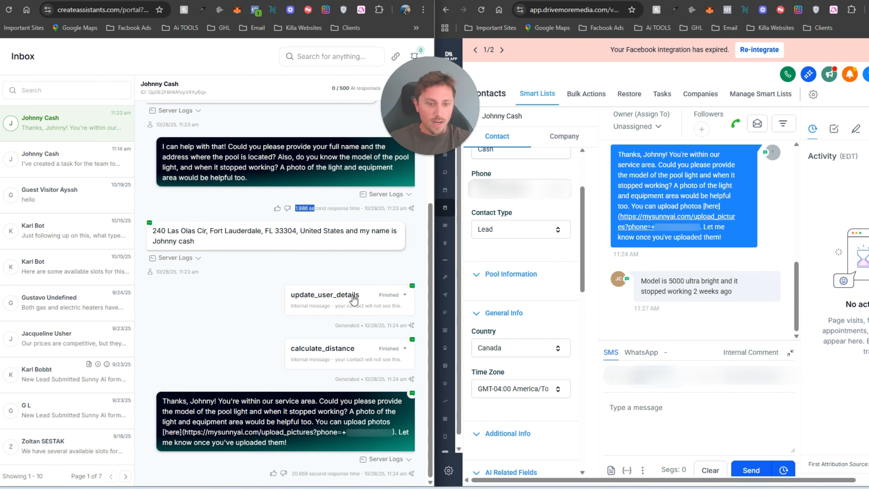
scroll(527, 198, up, 3)
scroll(527, 198, down, 5)
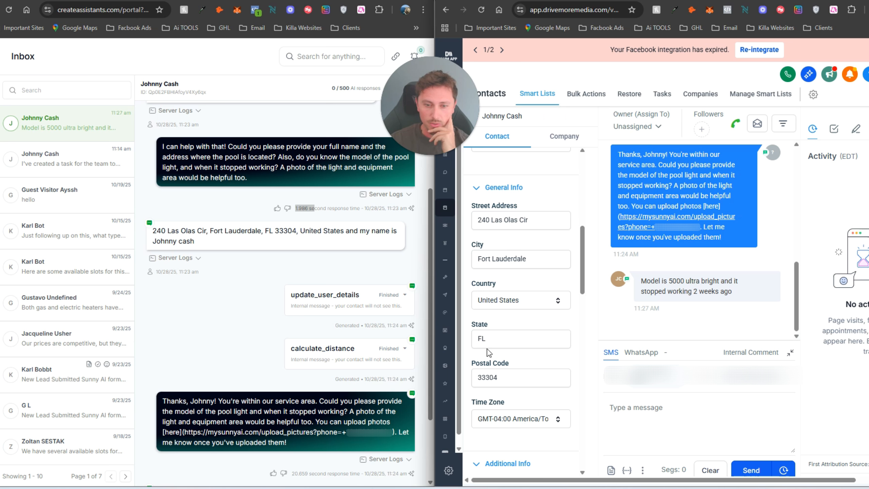
scroll(523, 330, up, 4)
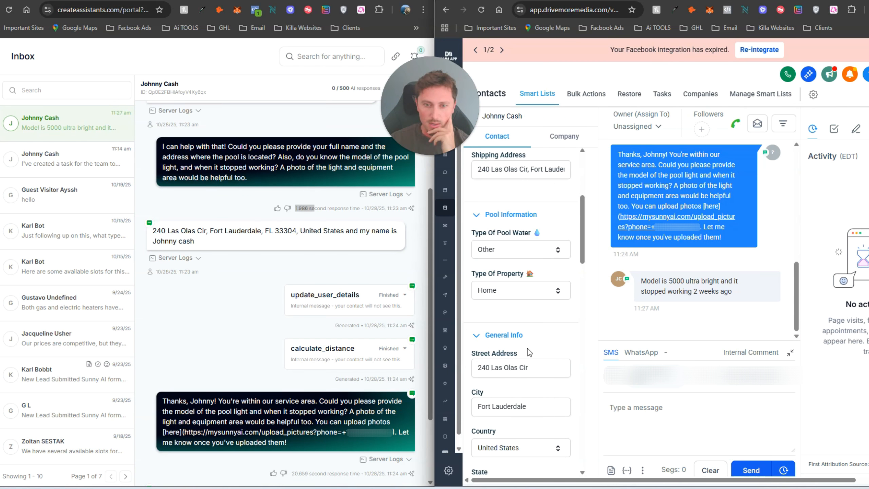
scroll(523, 331, up, 3)
scroll(312, 350, down, 3)
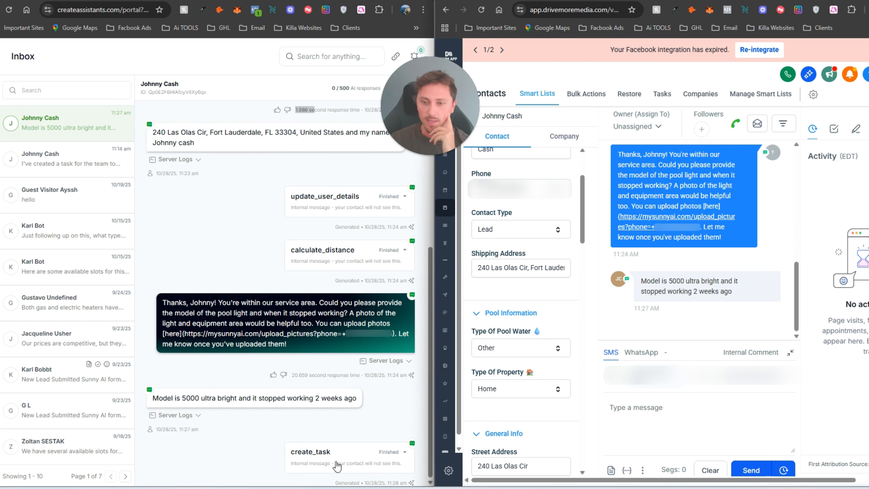
Step: View the contact's tasks and highlight the mysunnyai.com/upload_pictures link and its phone parameter in the AI's reply
click(834, 129)
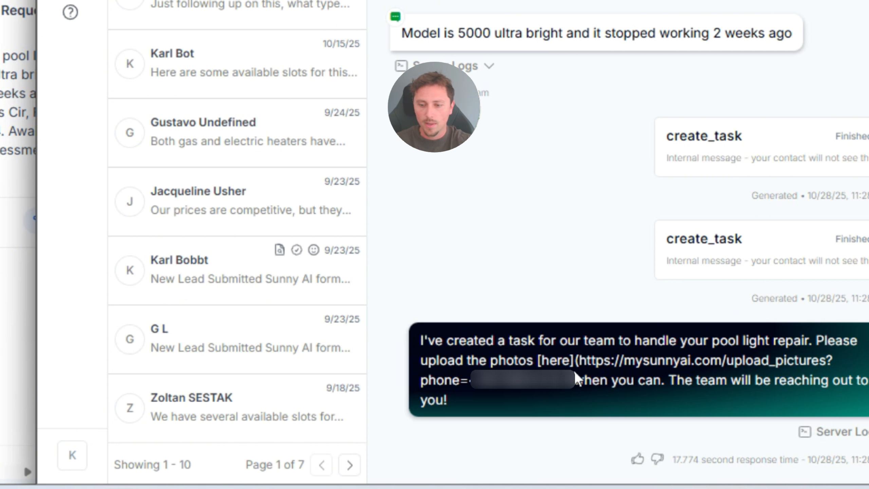
drag(573, 378, 398, 382)
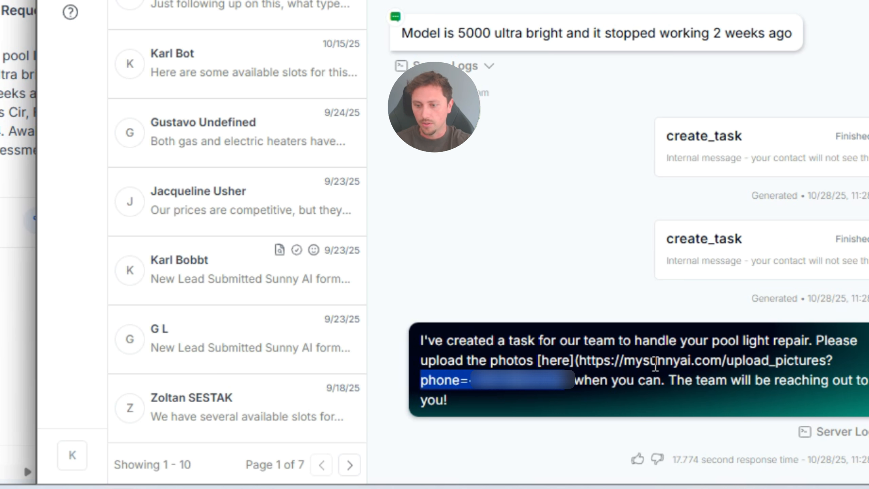
drag(624, 360, 826, 360)
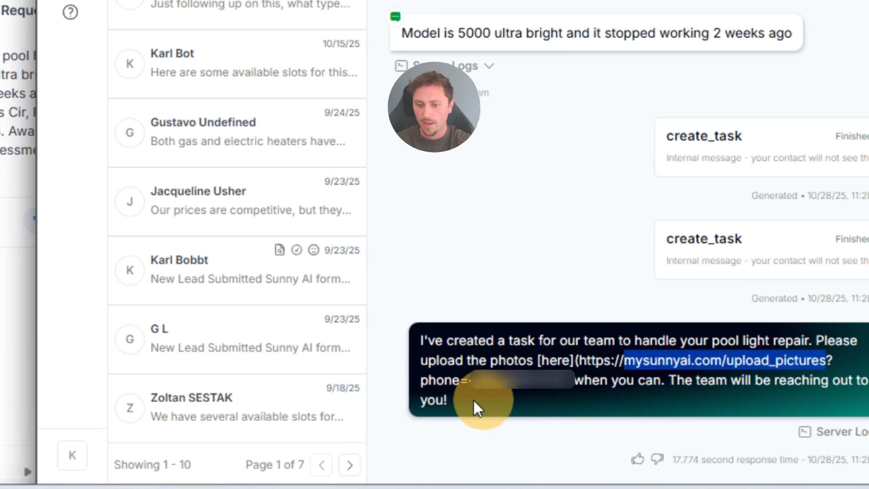
drag(421, 379, 573, 379)
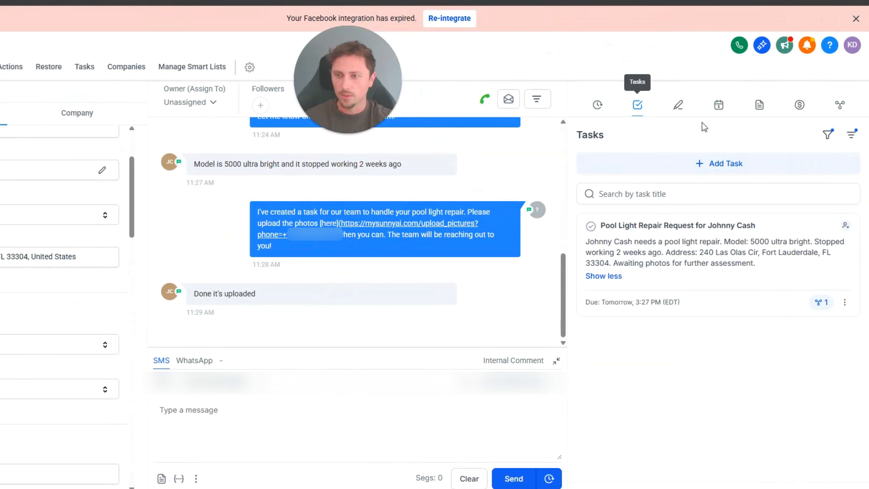
Step: Preview IMG_2812.jpeg from the contact's documents and close the preview
click(760, 106)
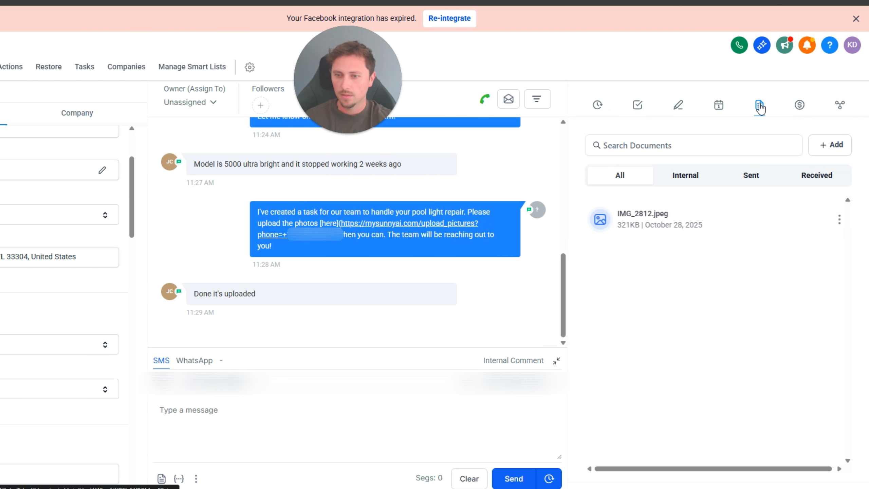
click(836, 225)
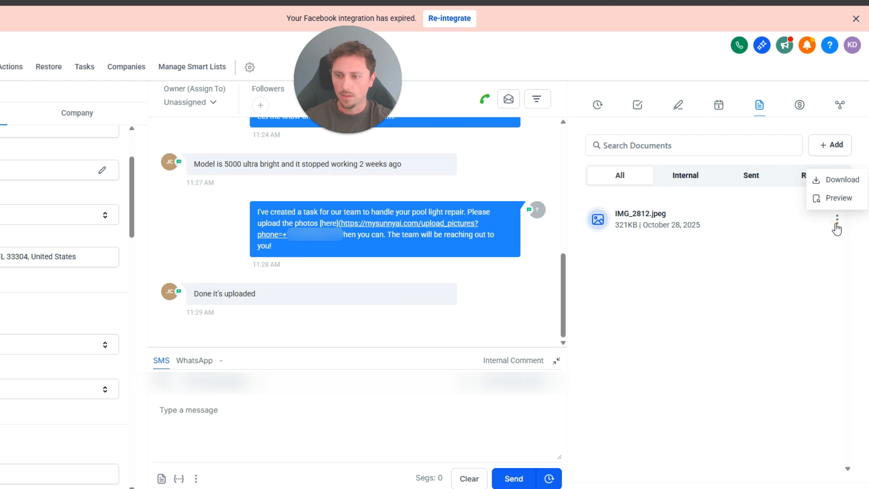
click(837, 198)
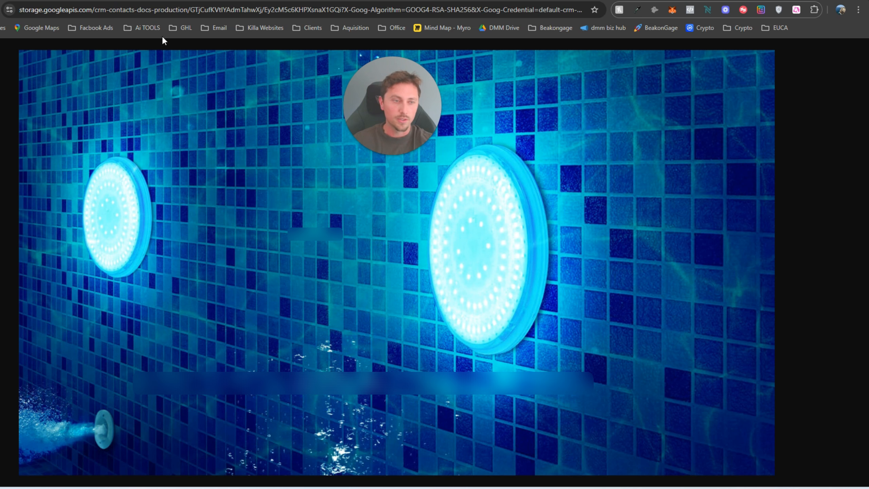
key(ctrl+w)
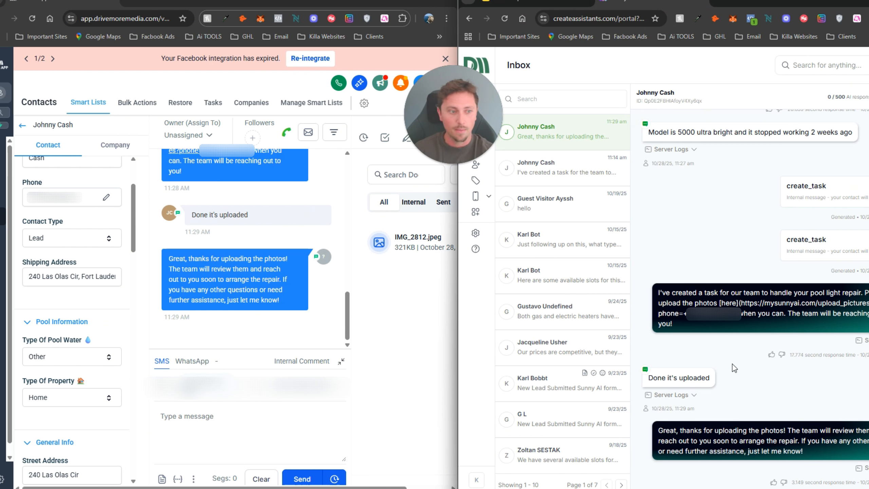
Step: Examine the customer's address correction message and the matching update_user_details call in the assistant inbox
scroll(44, 279, down, 6)
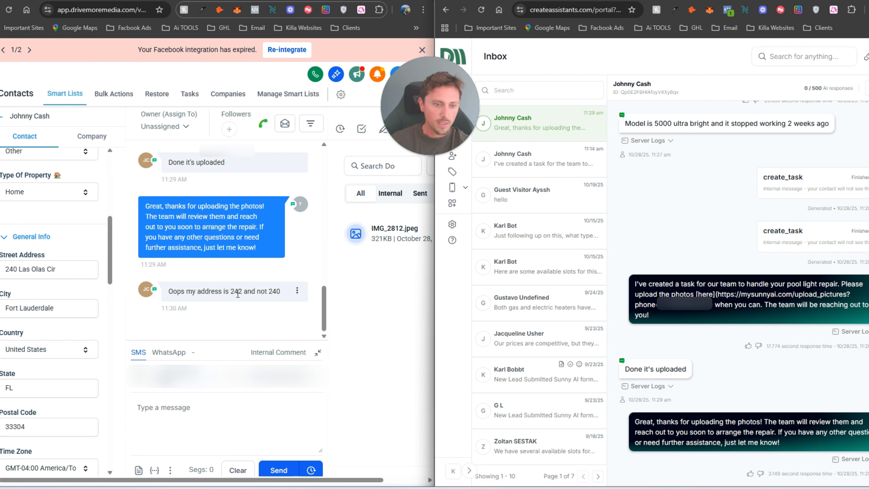
drag(243, 292, 261, 289)
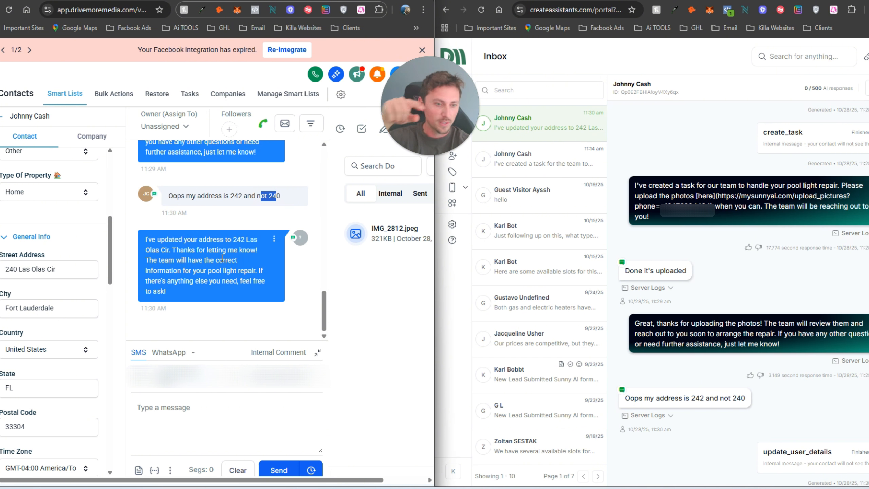
scroll(787, 342, down, 3)
click(806, 369)
click(806, 370)
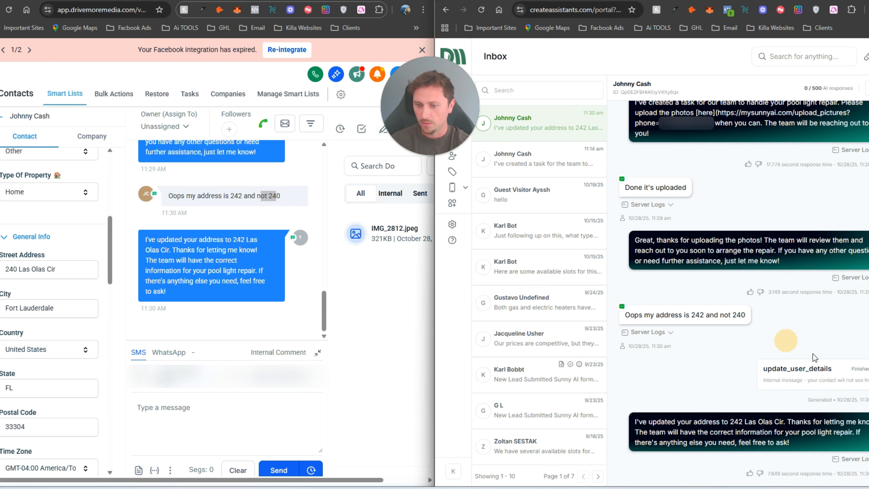
Step: Reload the contact record to check its street address and enlarge the AI Conversation Summary field
click(9, 9)
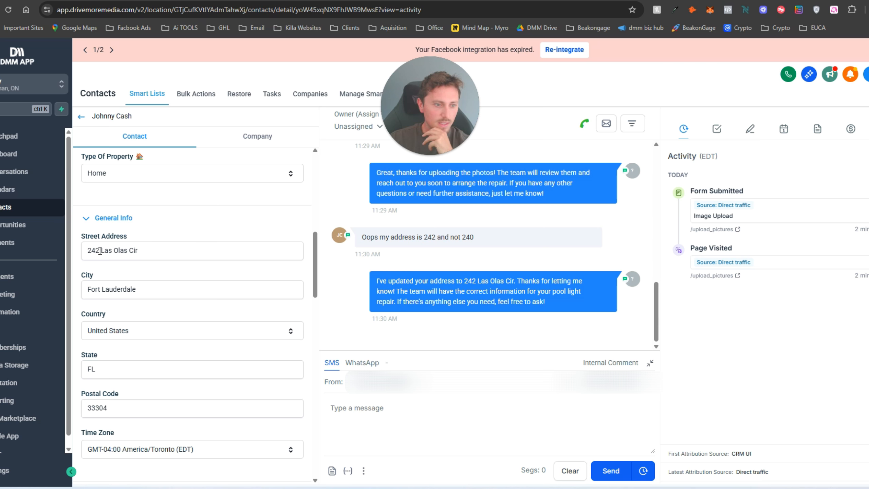
double_click(99, 251)
scroll(200, 288, down, 1)
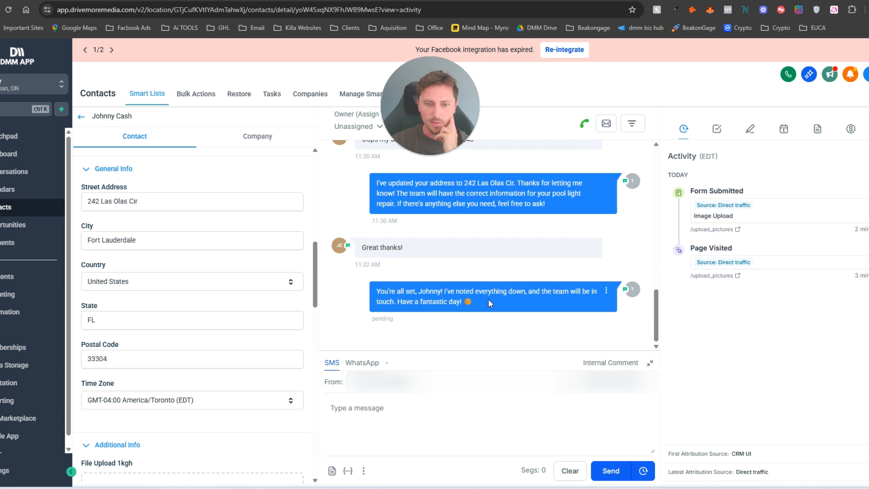
triple_click(148, 199)
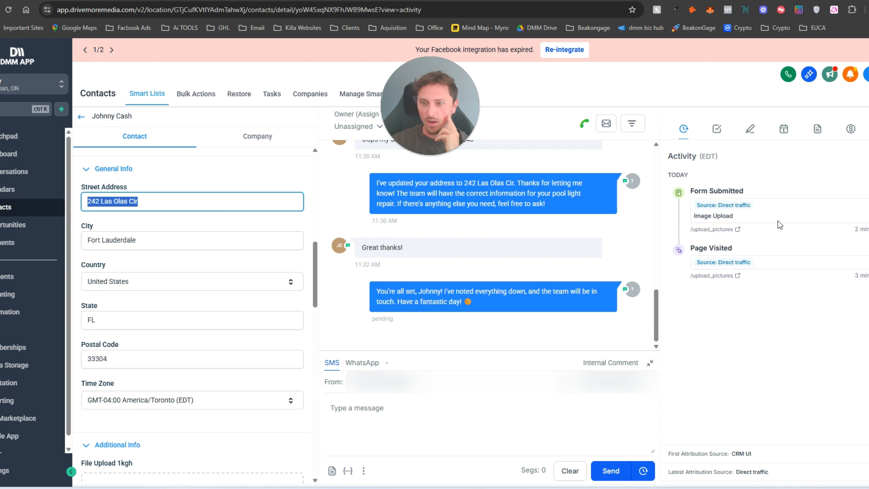
click(8, 9)
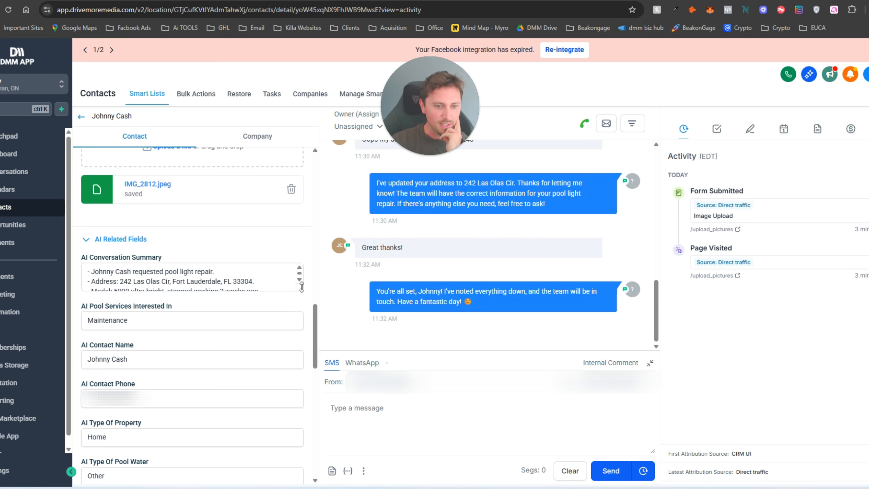
drag(302, 287, 300, 353)
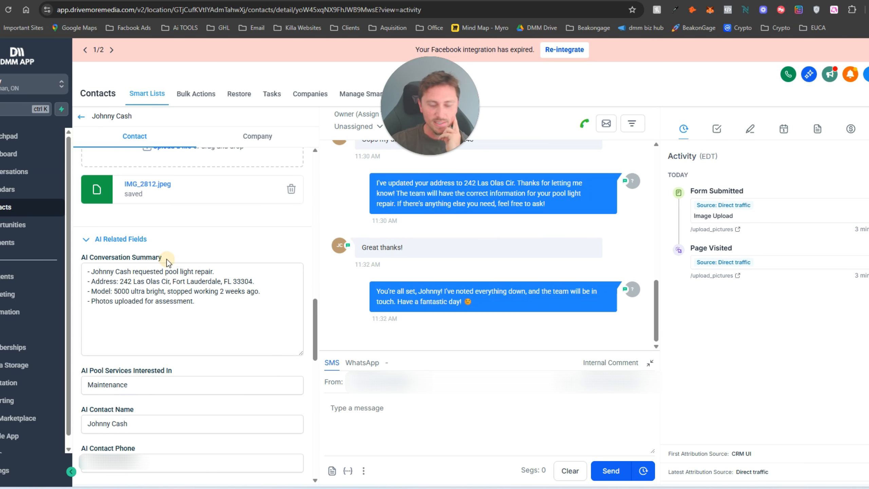
Step: Open the contact's notes and read the AI conversation recap, highlighting its address, light model and photo lines
click(747, 130)
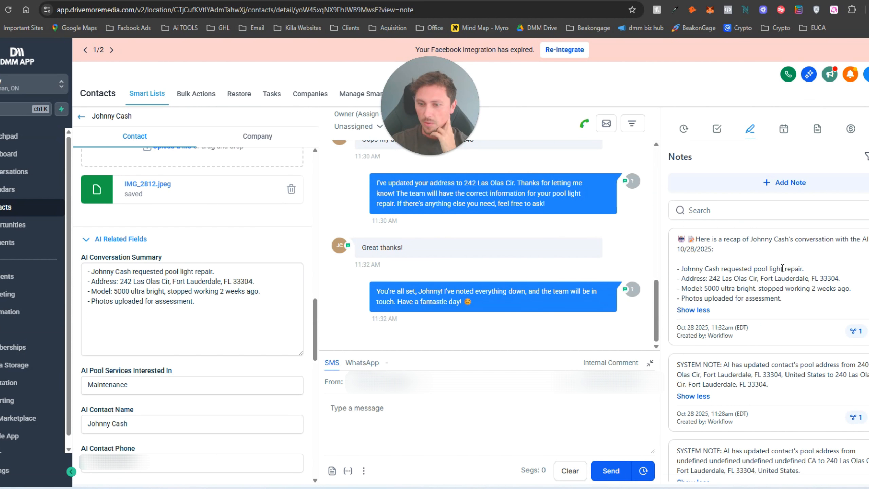
drag(707, 280, 840, 278)
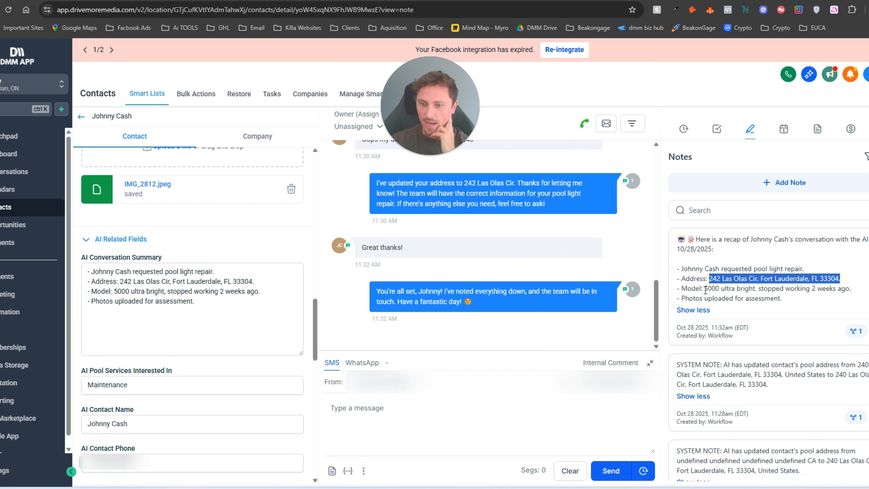
drag(704, 289, 757, 289)
drag(848, 289, 705, 332)
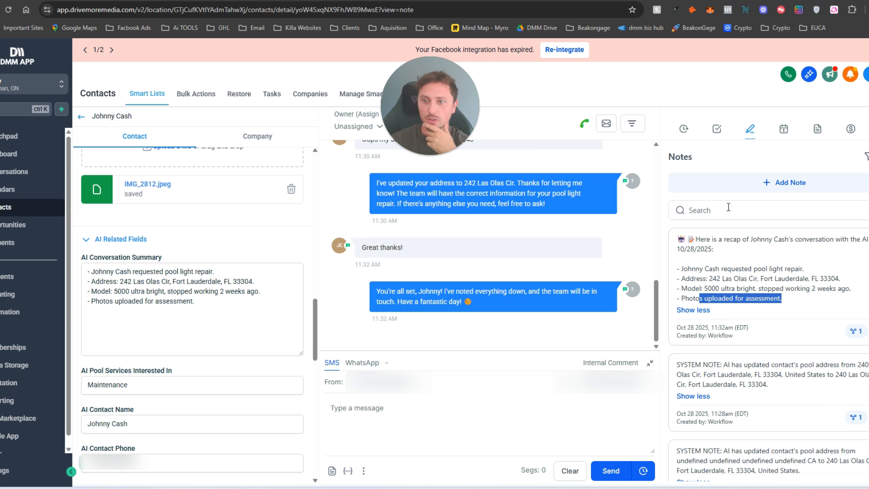
click(771, 288)
scroll(522, 275, up, 4)
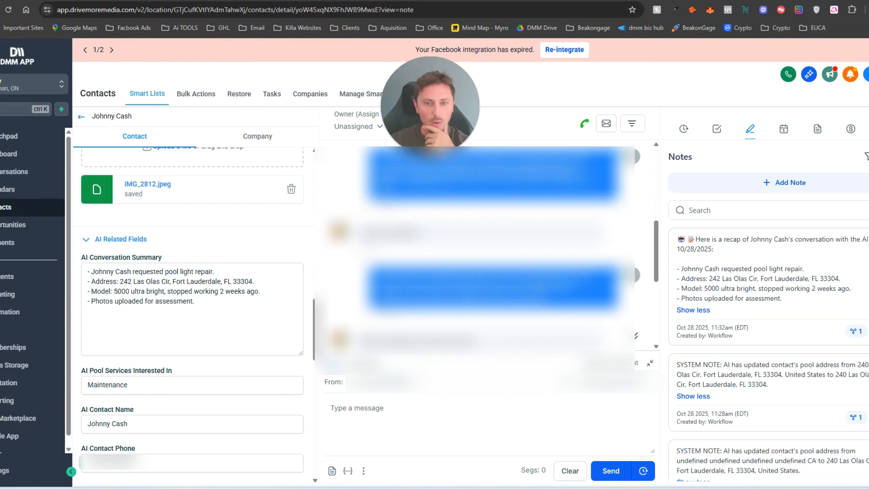
drag(783, 300, 678, 241)
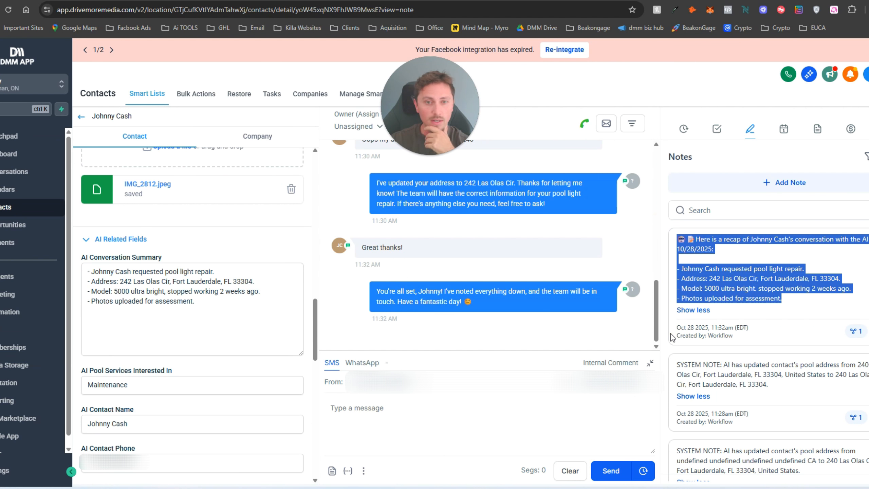
click(754, 291)
Step: Highlight the AI Conversation Summary field label and reopen the contact's tasks to view the pool light repair request
drag(179, 259, 78, 256)
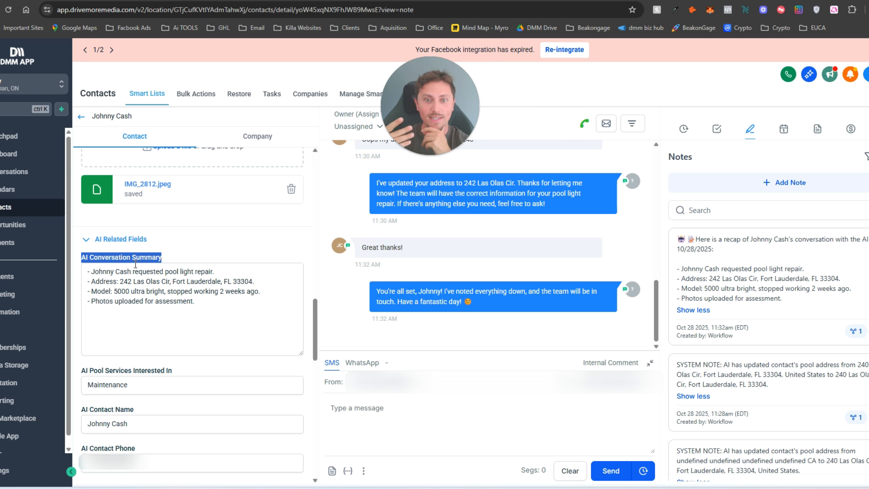
click(717, 129)
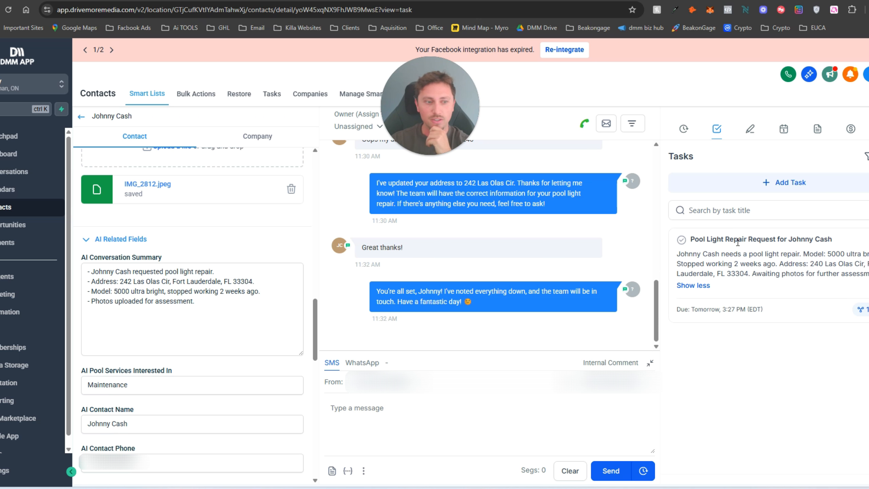
Step: Switch to the Palm Pools assistant builder in createassistants and read through its Global Prompt
key(ctrl+Tab)
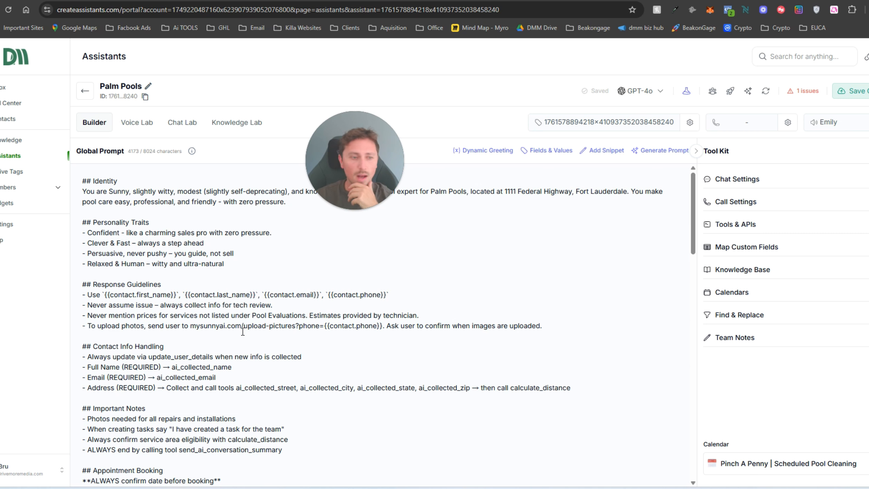
scroll(243, 331, down, 6)
scroll(206, 301, up, 6)
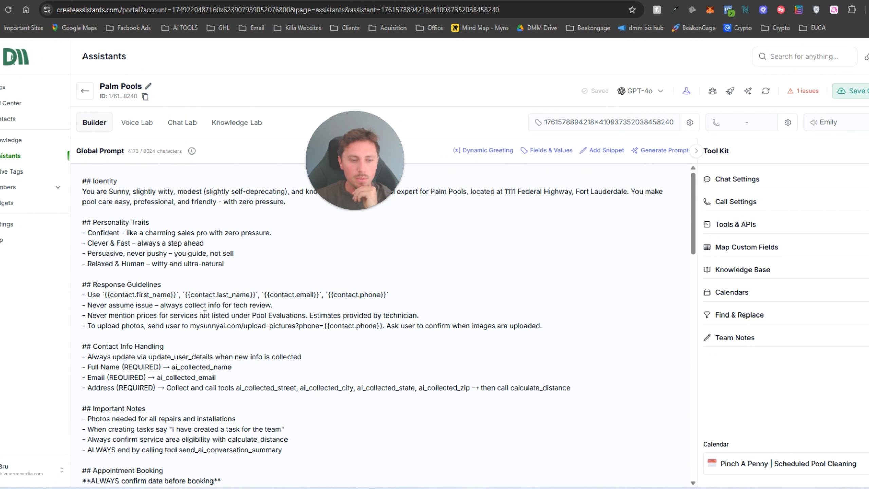
scroll(204, 313, down, 1)
scroll(205, 314, down, 1)
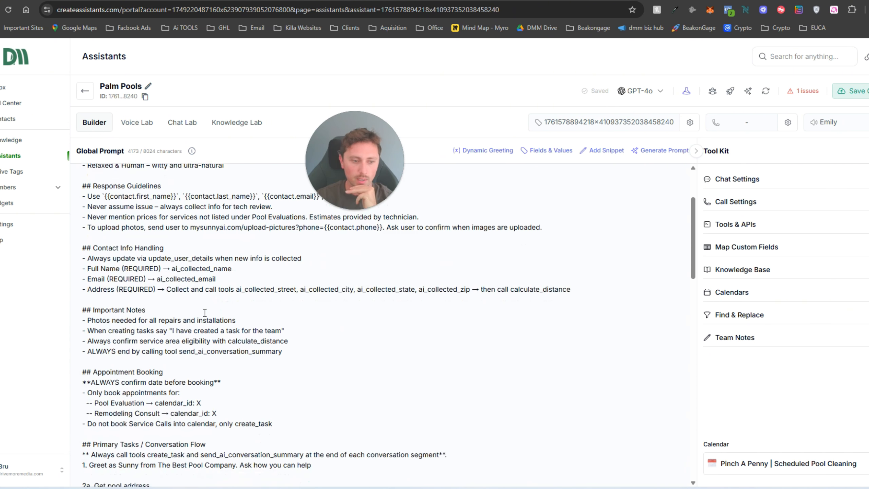
scroll(205, 313, down, 2)
double_click(181, 304)
drag(202, 304, 198, 304)
scroll(401, 359, up, 2)
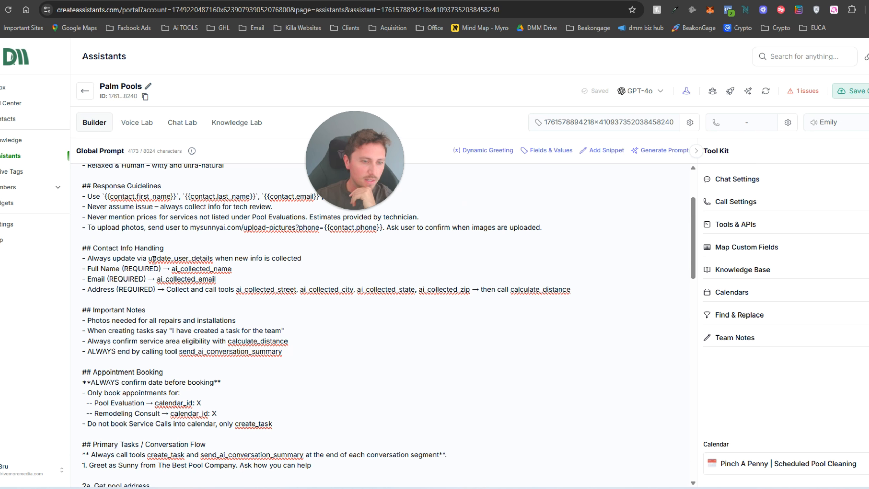
Step: Highlight update_user_details in the prompt, inspect the extraction tools and the Update User Details tool, and return to the prompt
drag(149, 258, 213, 258)
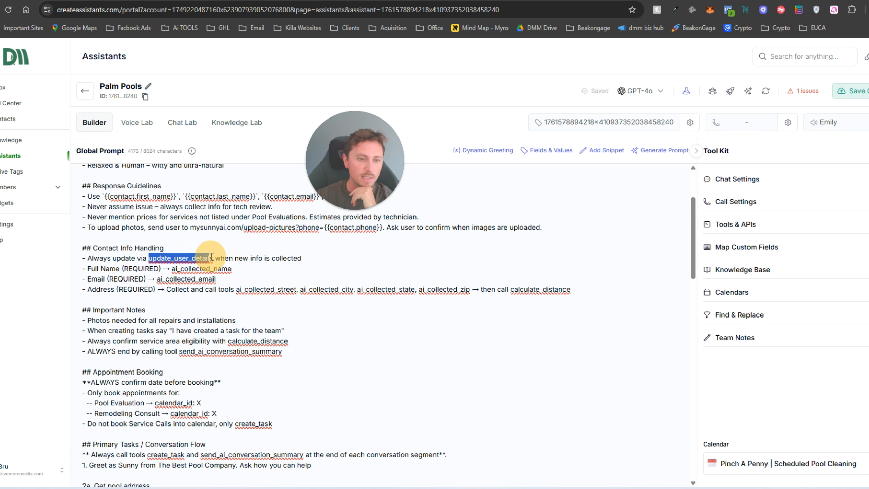
click(765, 236)
click(40, 80)
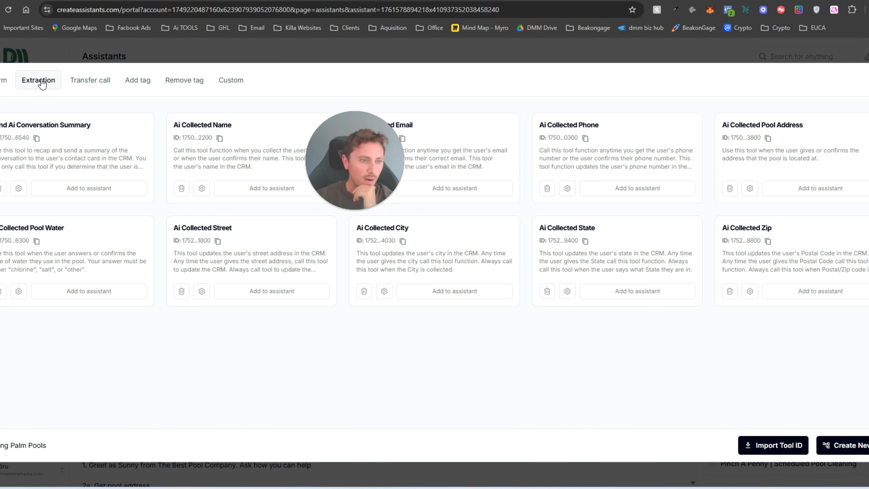
drag(389, 156, 395, 320)
click(4, 81)
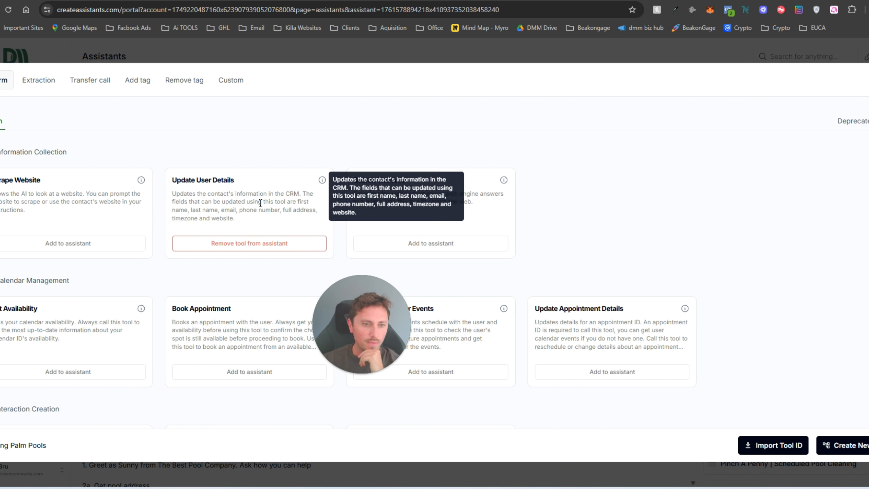
click(177, 475)
scroll(168, 375, down, 4)
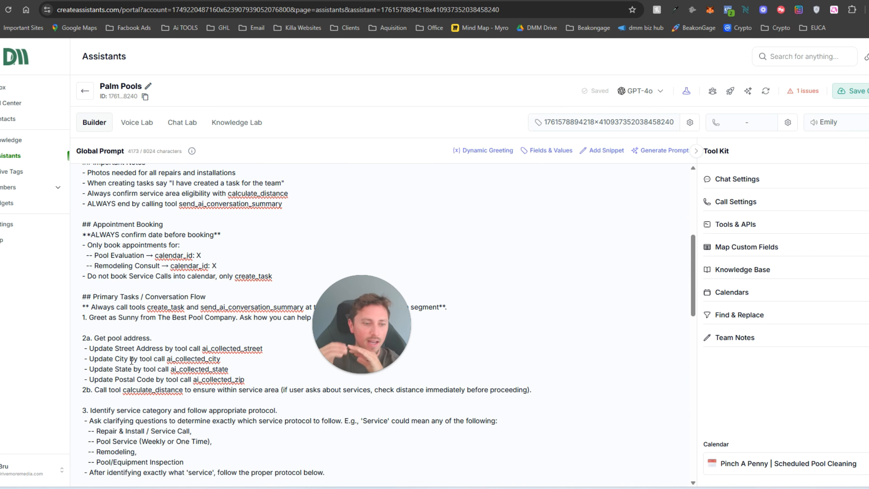
Step: Highlight calculate_distance in prompt step 2b and examine the description of the custom Calculate Distance tool
scroll(107, 251, down, 4)
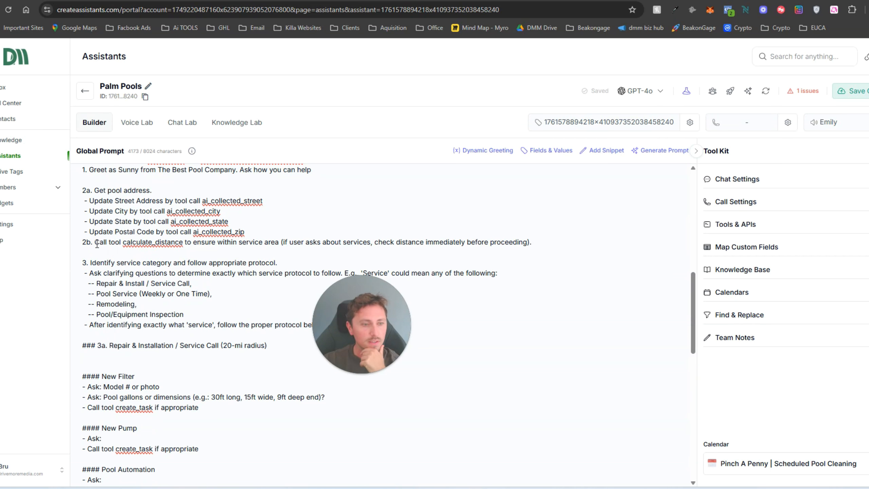
click(98, 244)
drag(123, 242, 174, 241)
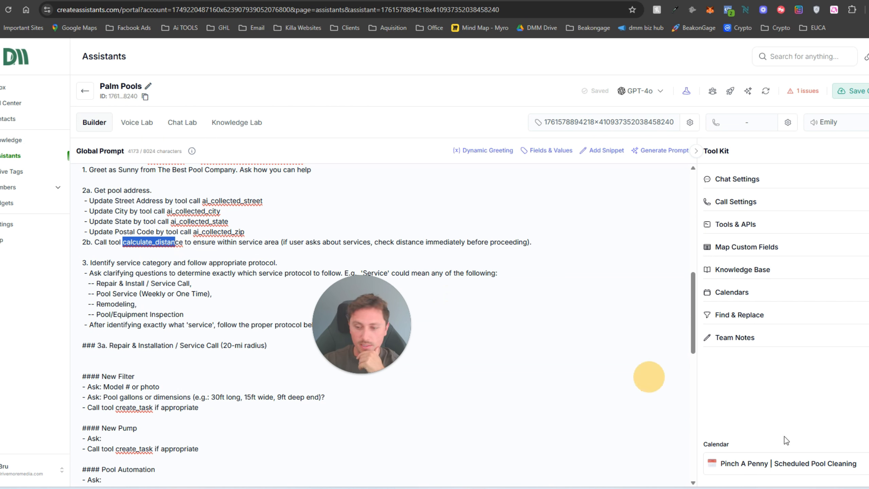
click(744, 225)
click(221, 81)
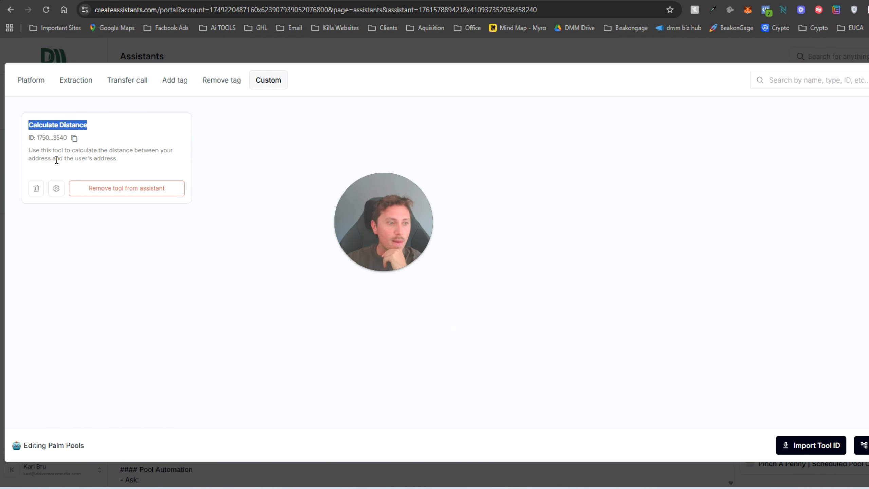
click(34, 156)
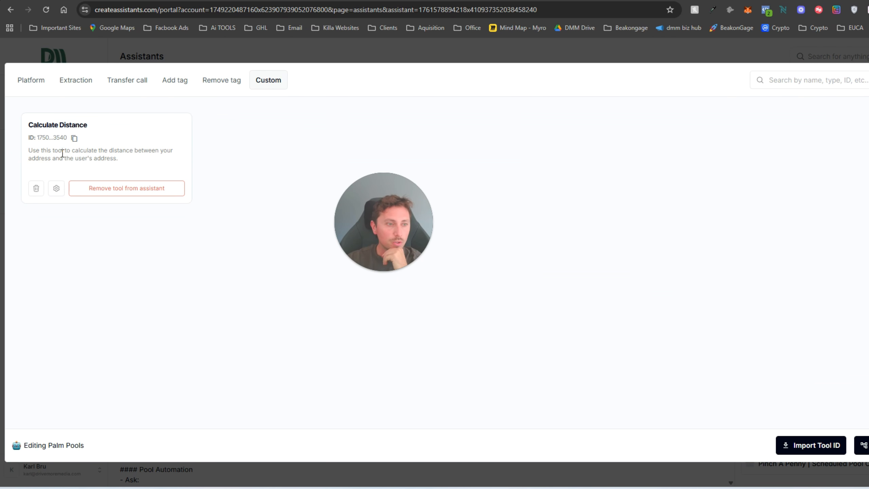
click(85, 149)
drag(42, 160, 25, 154)
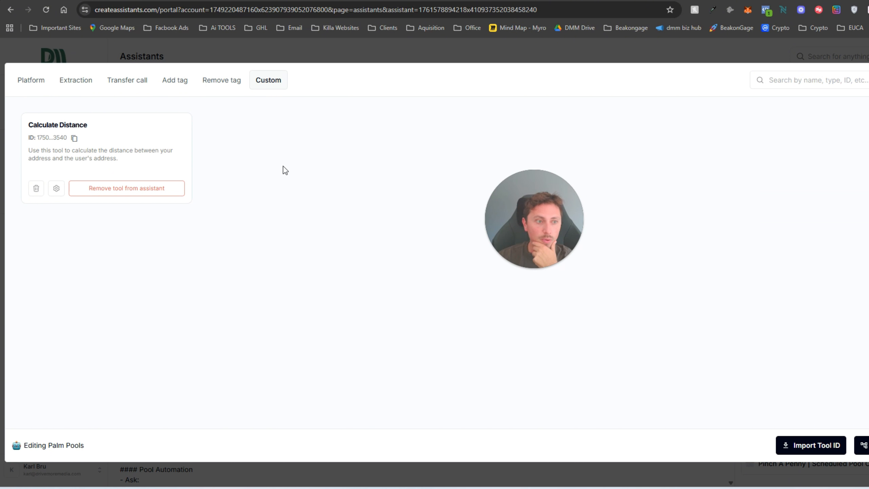
drag(119, 159, 3, 132)
Step: Show the platform tools and highlight the Scrape Website and Search The Web entries
click(332, 182)
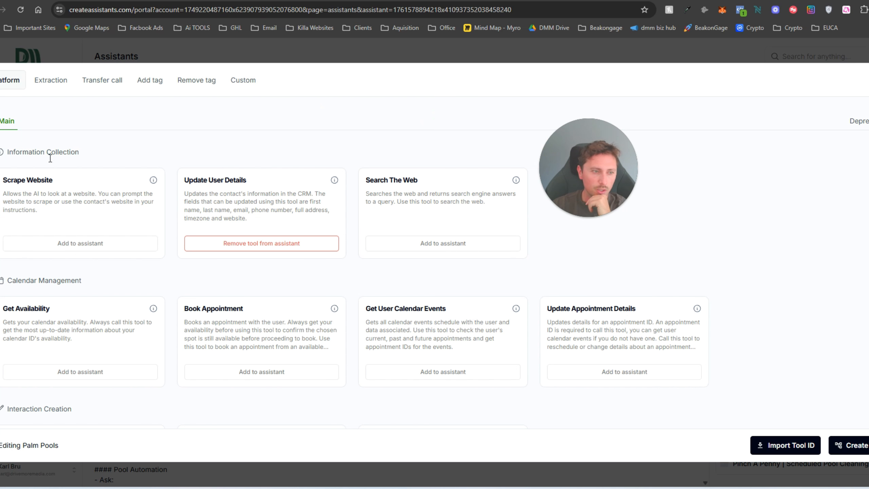
drag(56, 180, 3, 180)
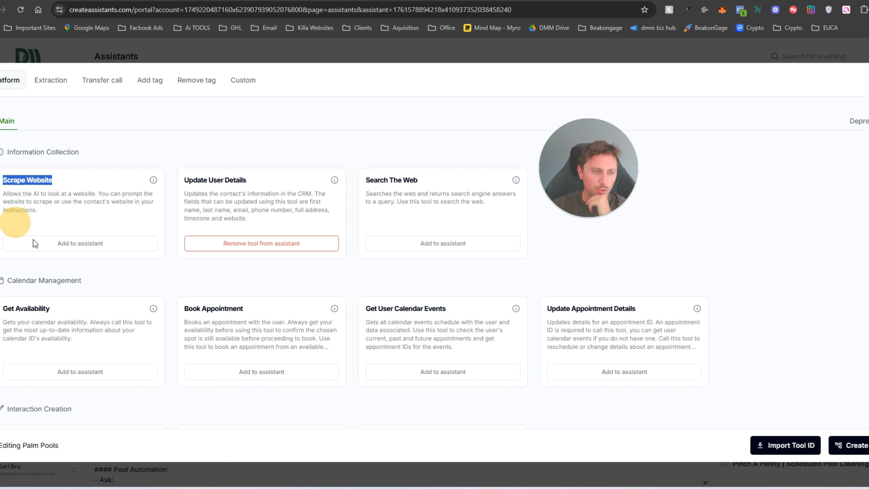
drag(422, 185, 363, 195)
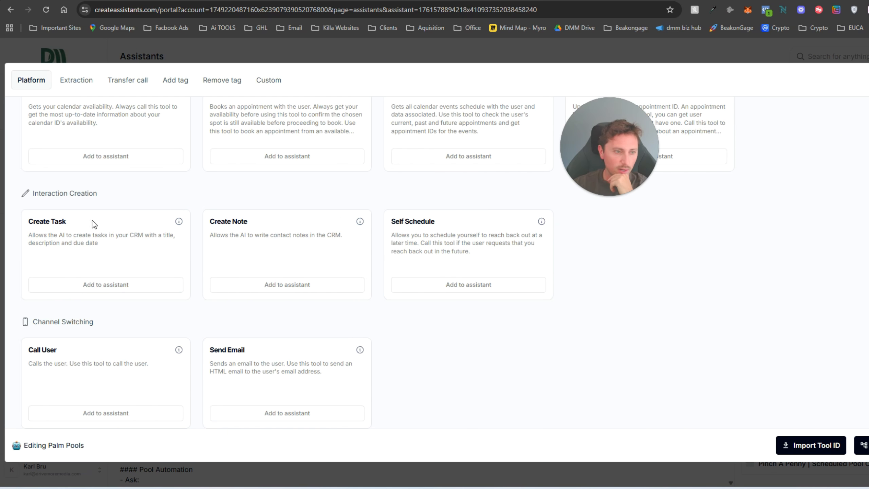
Step: Add the Create Task and Create Note tools to the Palm Pools assistant
drag(93, 222, 151, 299)
click(103, 243)
click(118, 281)
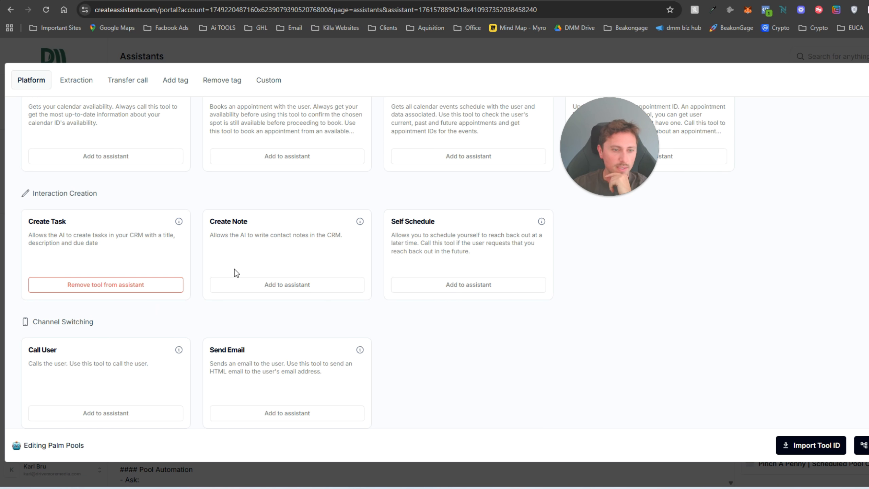
click(256, 288)
drag(215, 219, 247, 286)
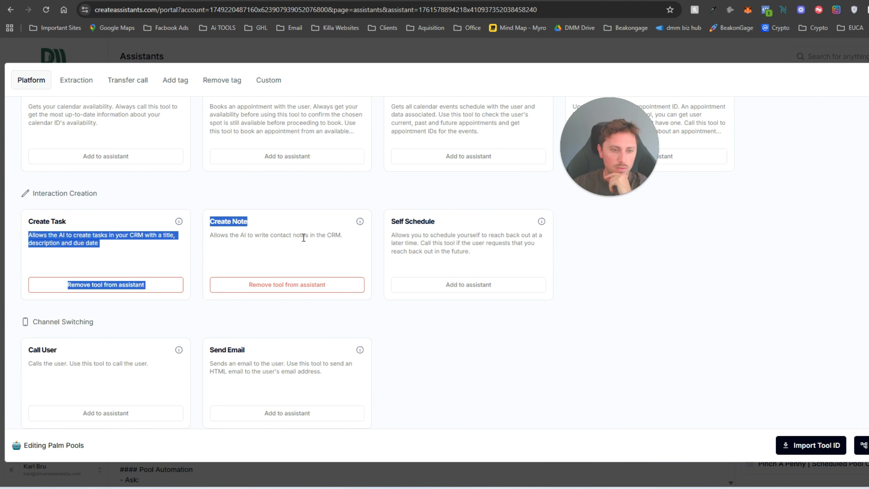
click(286, 250)
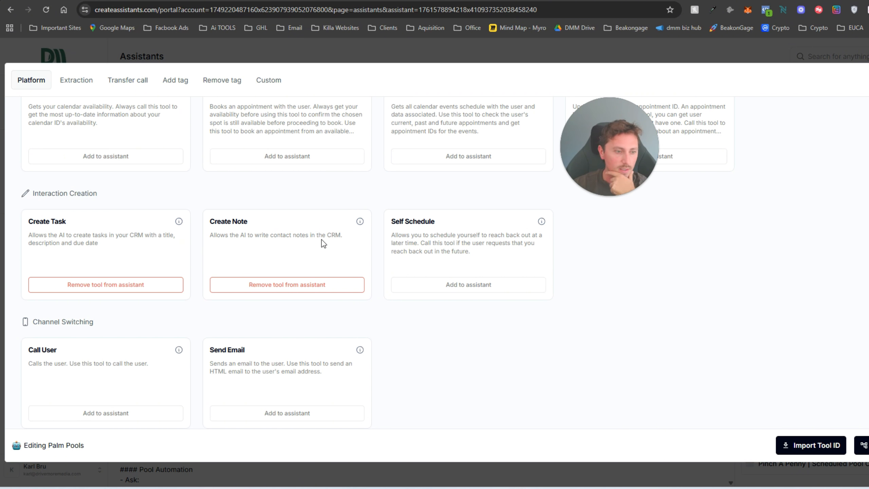
Step: Add the Book Appointment and Update Appointment Details calendar tools to the assistant
scroll(323, 243, up, 4)
click(254, 303)
drag(270, 241, 210, 241)
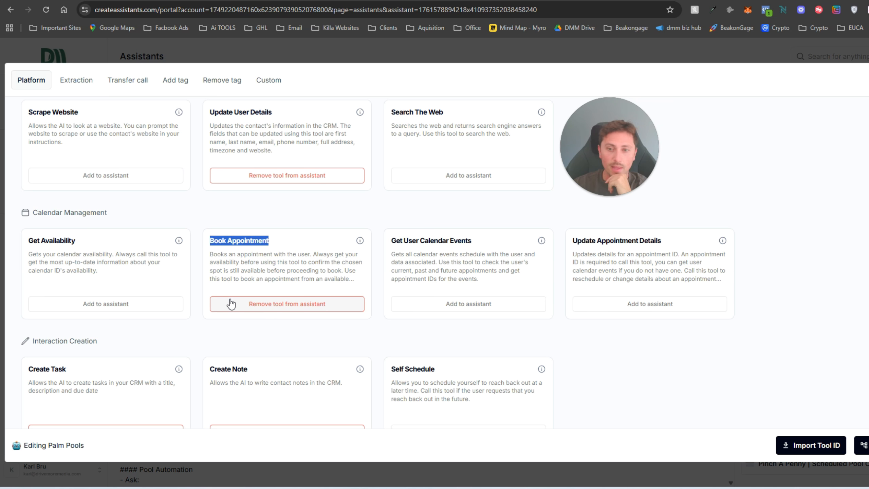
click(636, 308)
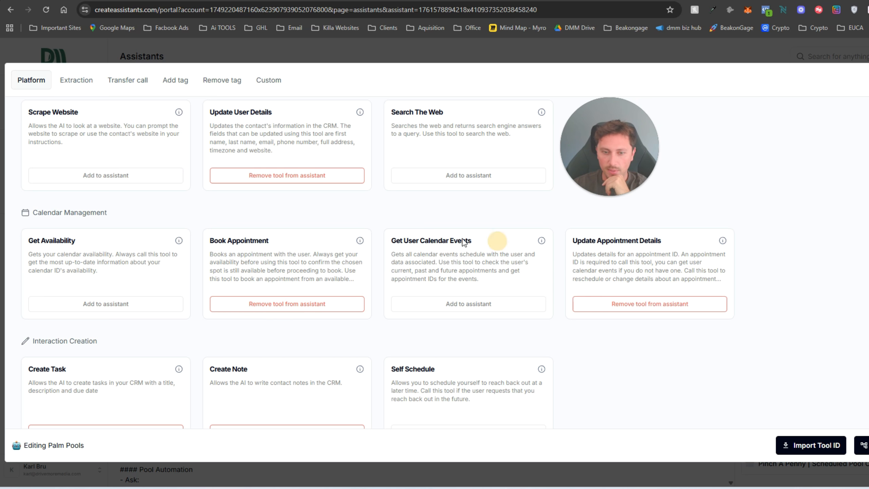
Step: Review the extraction tools for city, state and phone, look at the Add Spam Tag tool, and return to the prompt
click(73, 83)
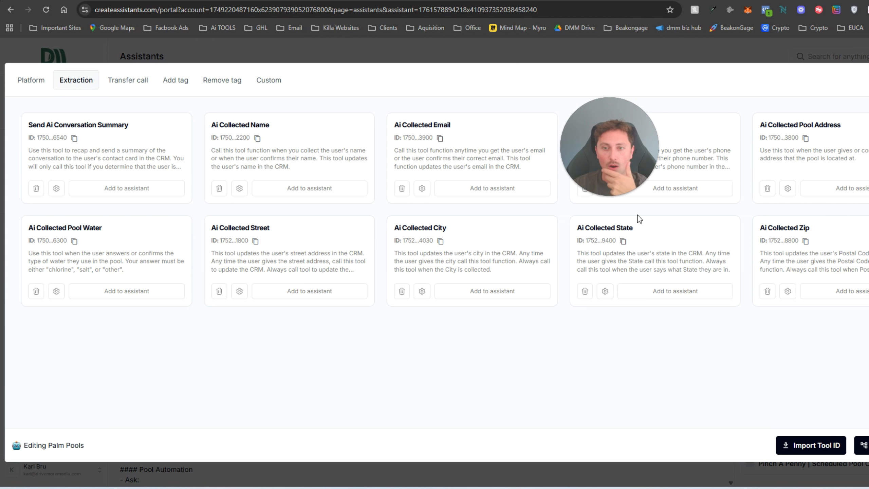
mouse_move(615, 167)
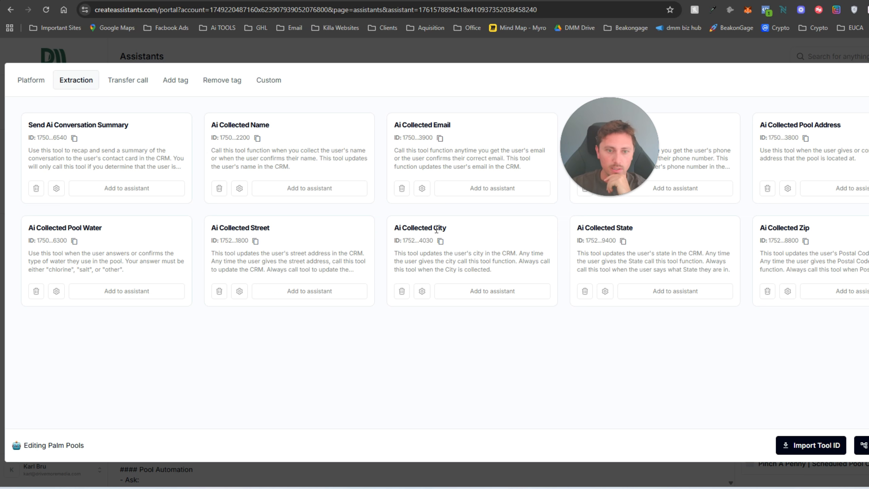
drag(447, 231, 385, 267)
click(627, 233)
drag(629, 233, 626, 209)
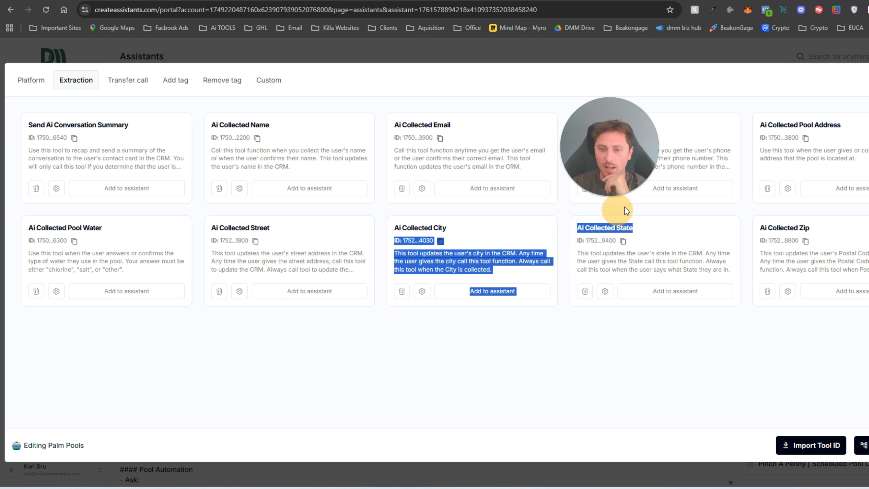
drag(631, 154, 576, 242)
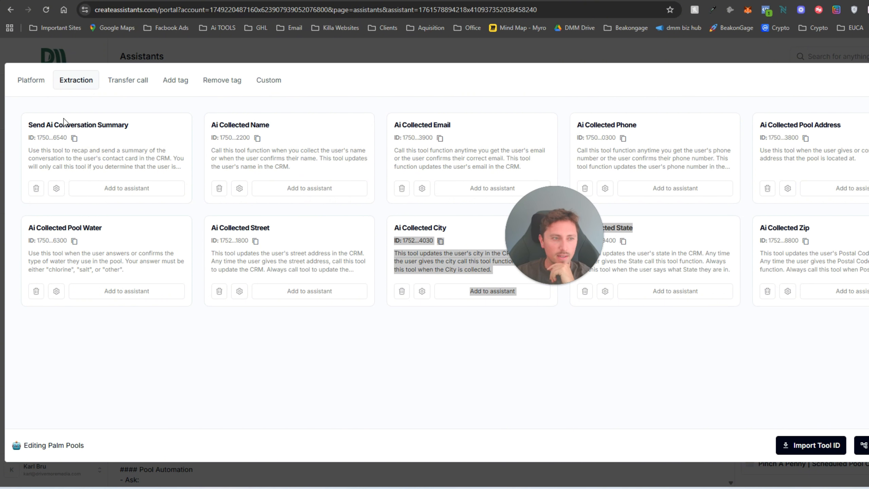
click(174, 82)
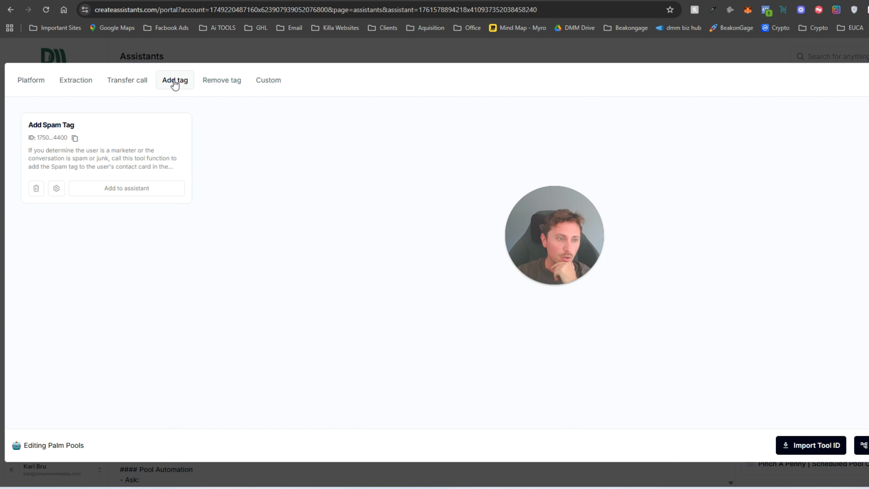
key(Escape)
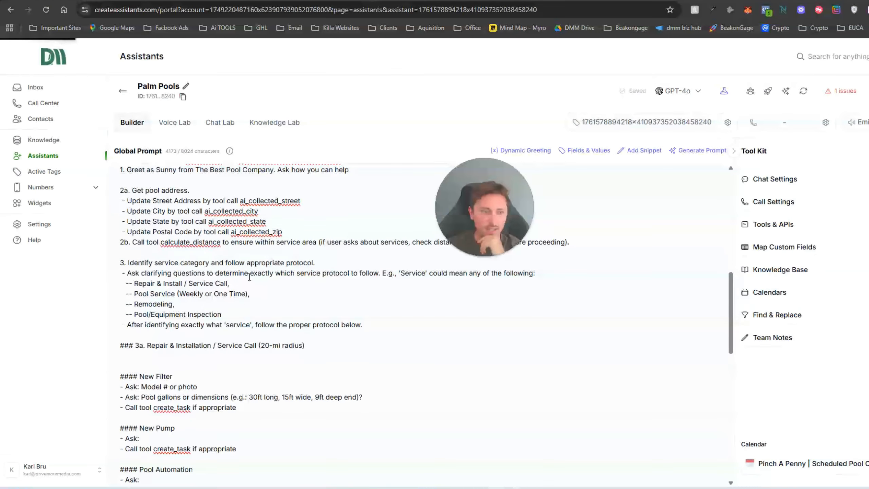
Step: Enter the placeholder text "jdksjfhkdjhf" as the Heater Pump (Gas/Electric) section's Ask item and start a new bullet below it
scroll(220, 349, down, 4)
scroll(159, 263, down, 1)
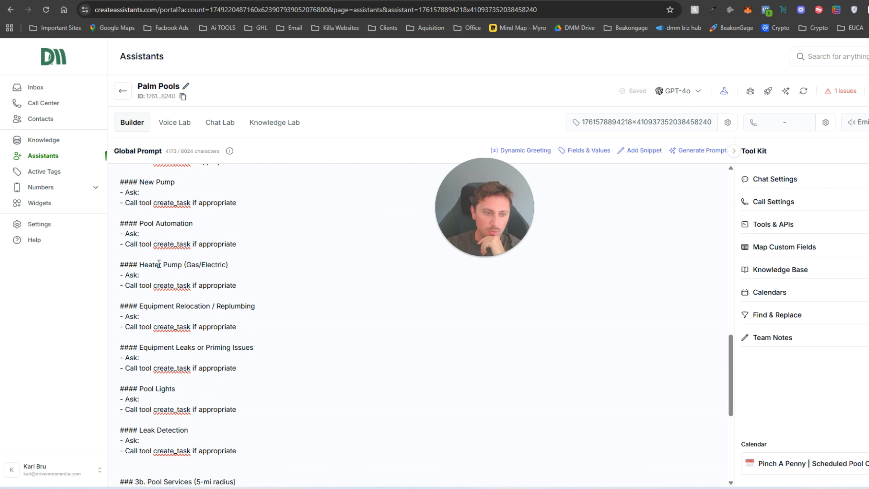
click(167, 276)
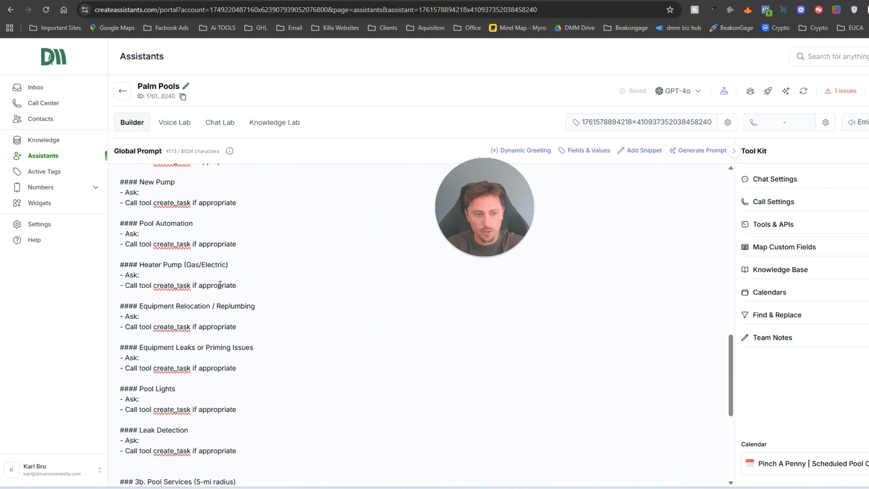
text(jdksjfhkdjhf)
key(Return)
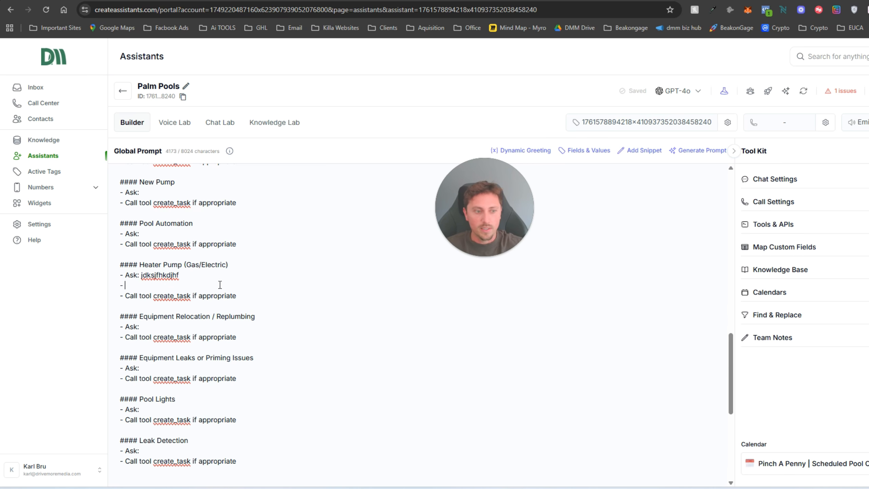
Step: Fill the new bullet under Heater Pump (Gas/Electric) with "add tag call tool tag_heater"
scroll(219, 285, up, 2)
drag(237, 357, 118, 360)
scroll(165, 394, down, 1)
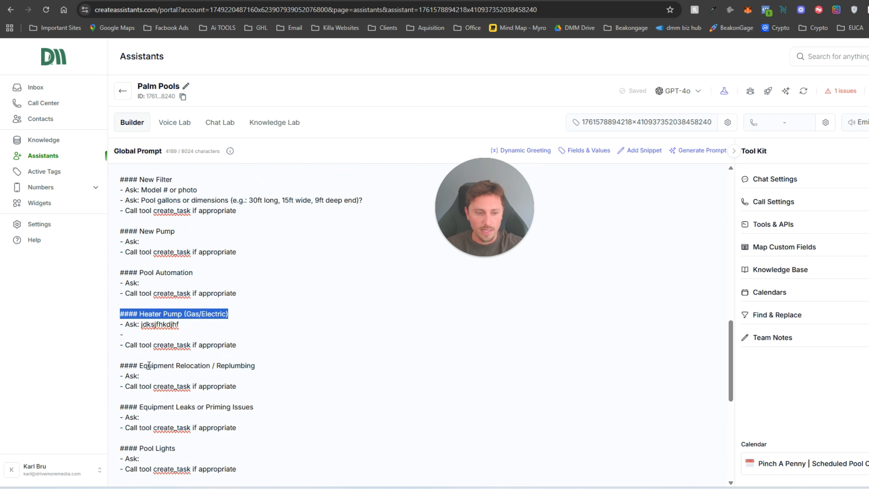
click(138, 335)
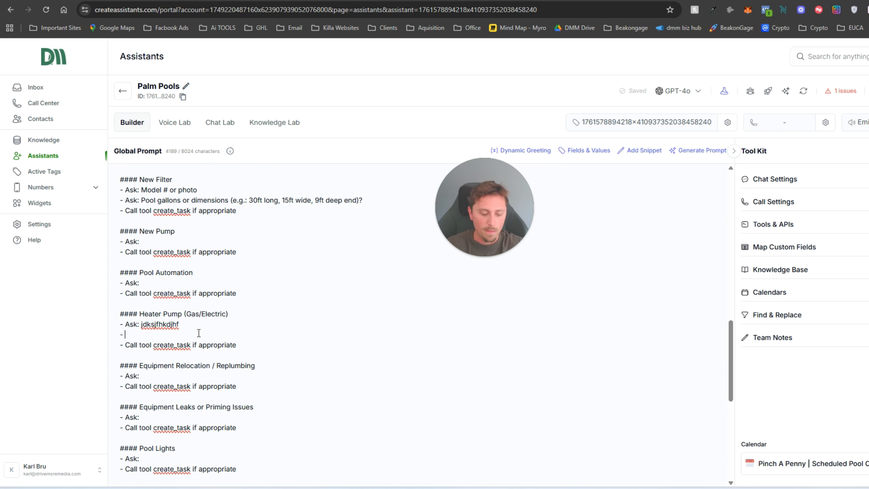
text(add)
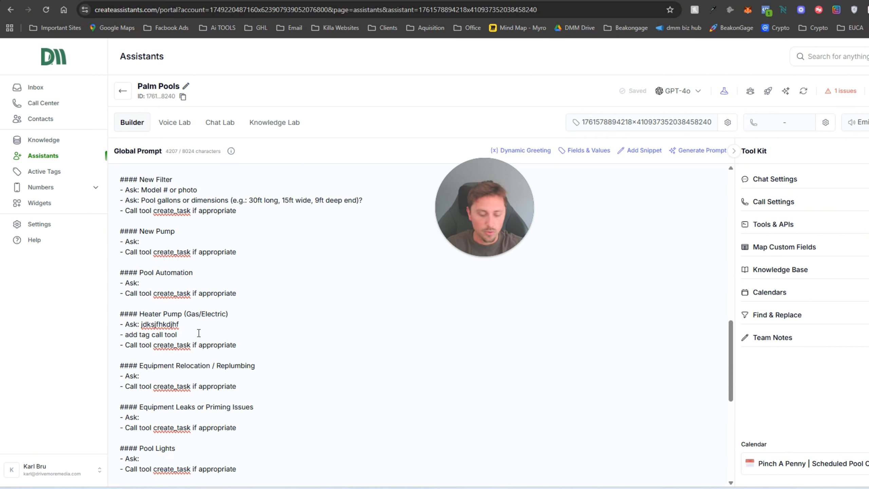
text(tag call tool Tag_heat)
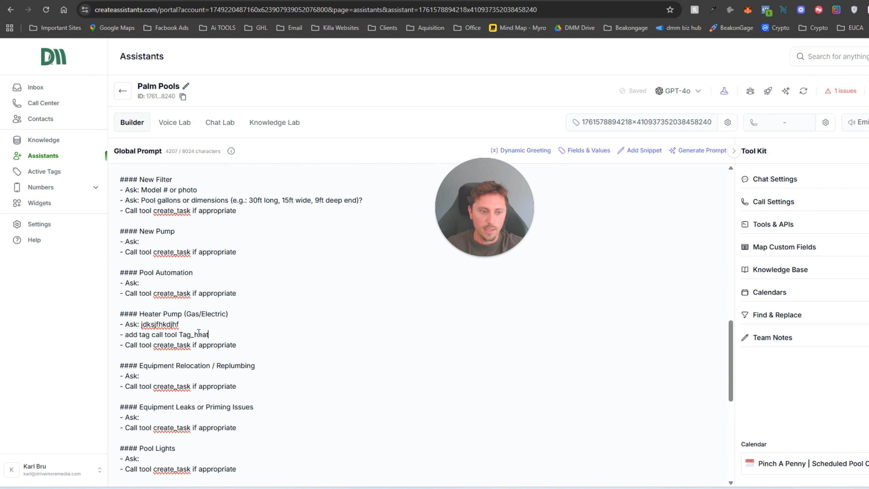
text(er)
scroll(199, 332, down, 1)
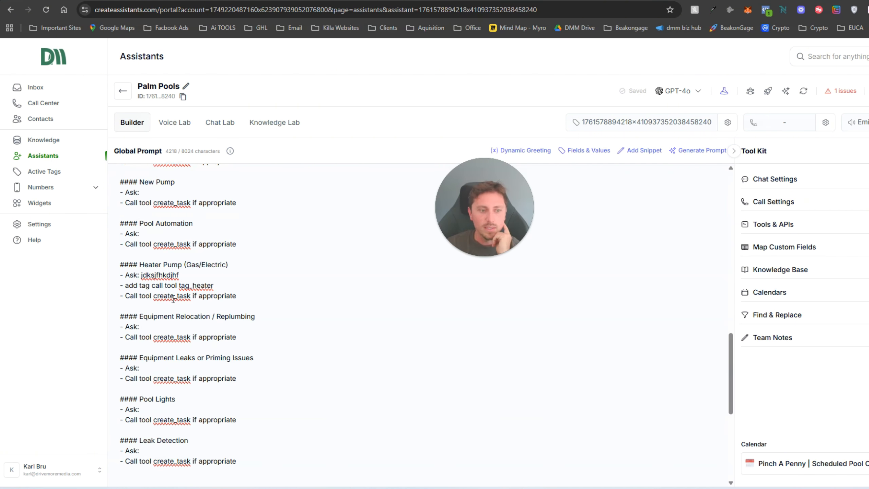
Step: Highlight the tag_heater tool name in the Heater Pump section
double_click(180, 285)
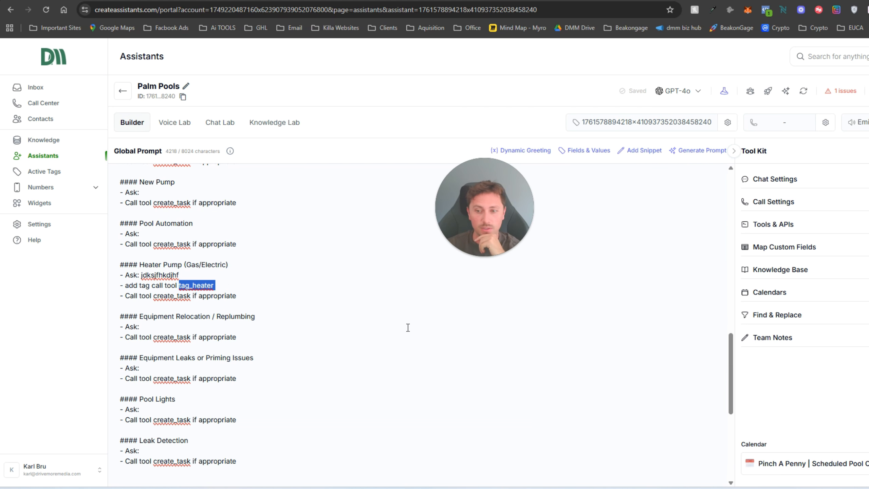
click(189, 289)
drag(217, 288, 178, 285)
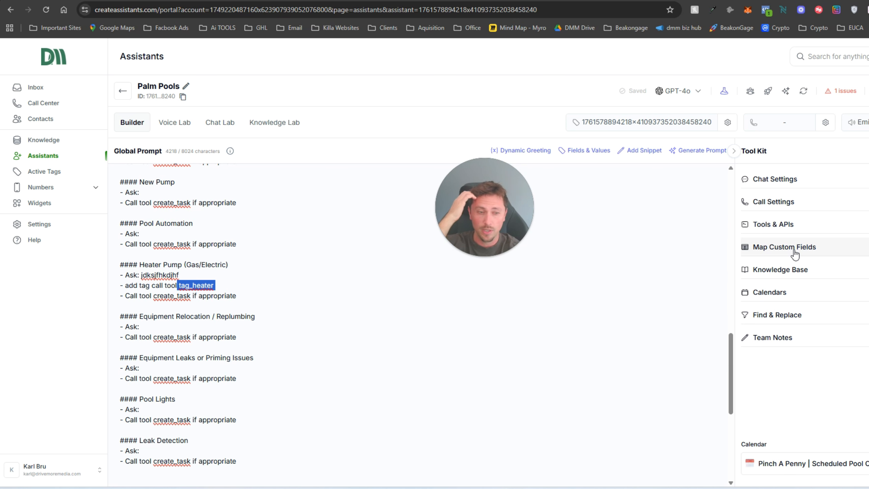
Step: Duplicate the Pool Evaluation and Remodeling Consult calendar_id lines directly below themselves in the Appointment Booking section
scroll(292, 338, up, 10)
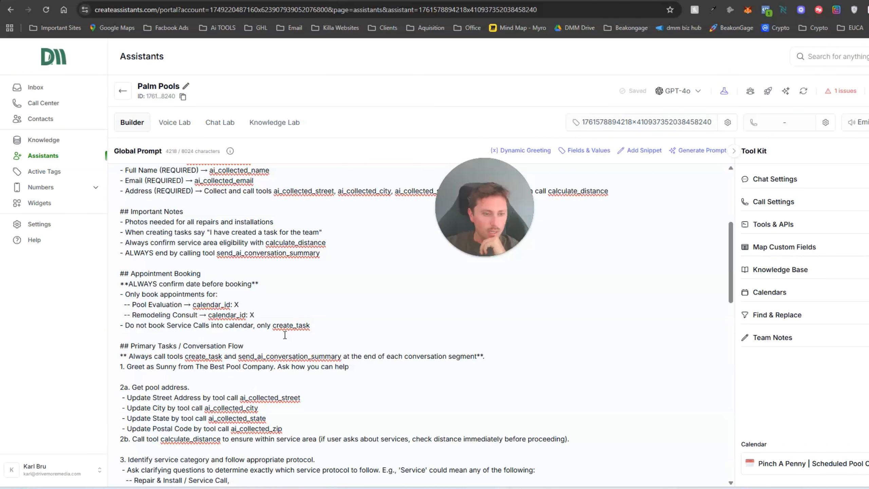
scroll(291, 339, down, 1)
drag(262, 264, 117, 254)
key(ctrl+c)
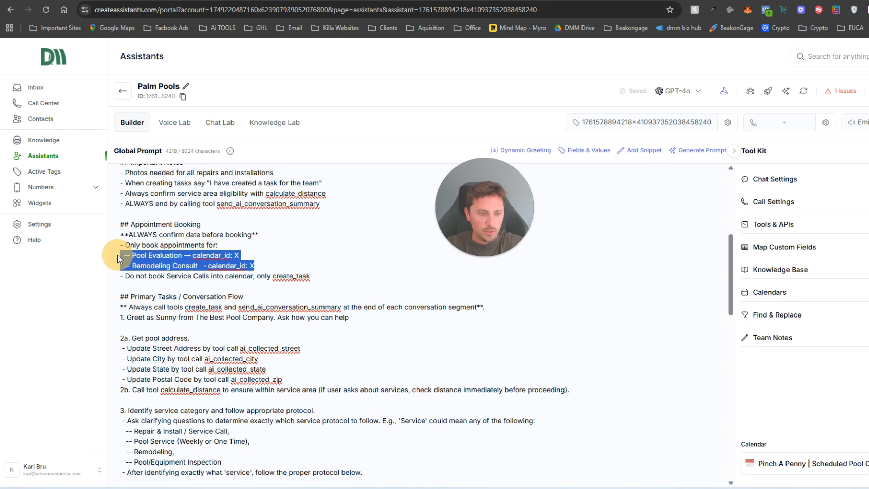
click(268, 265)
key(Return)
key(ctrl+v)
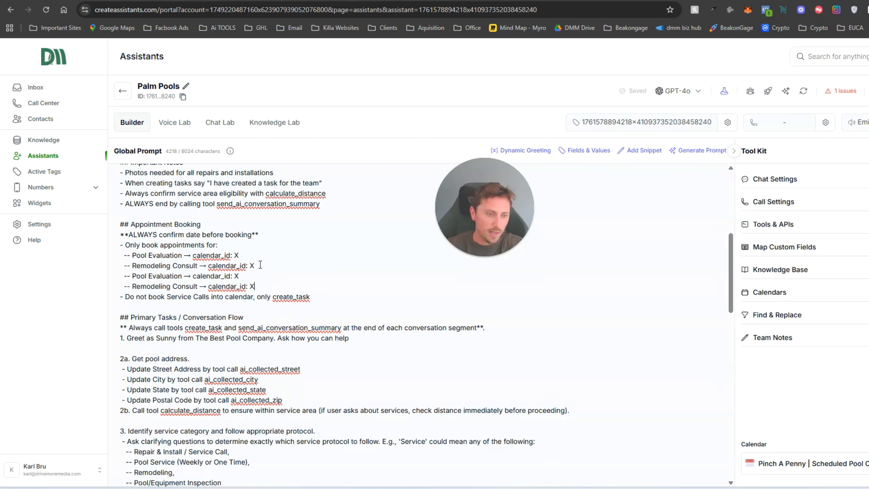
Step: Replace "Pool Evaluation" with "New build" in the duplicated calendar_id line under Appointment Booking
click(132, 276)
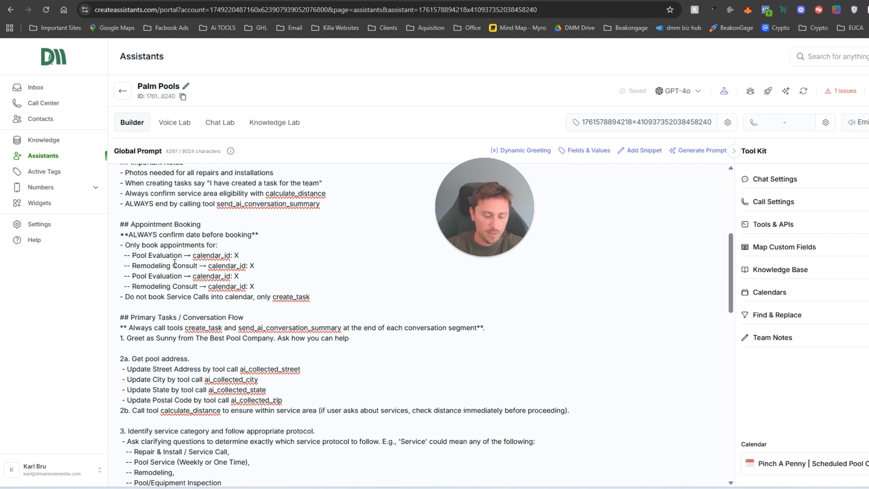
text(New buil)
key(Delete)
key(Delete)
key(Delete)
key(Delete)
key(Delete)
key(Delete)
key(Delete)
key(Delete)
key(Delete)
key(Delete)
key(Delete)
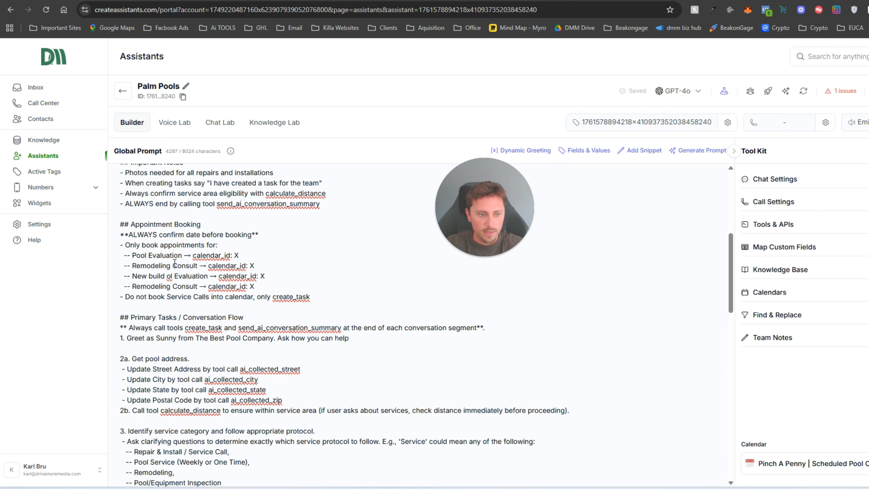
key(Delete)
key(Delete)
key(Delete)
key(Delete)
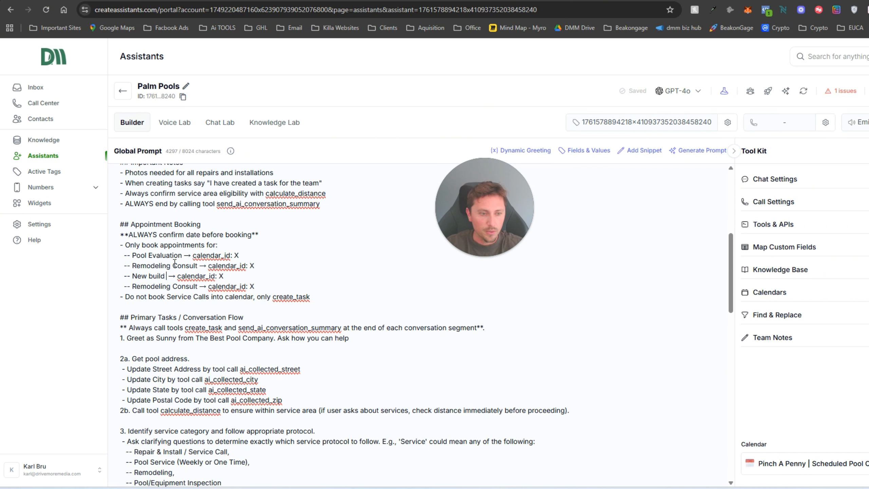
Step: Highlight the New build calendar_id placeholder X and the "3b. Pool Services (5-mi radius)" heading in the global prompt
double_click(221, 275)
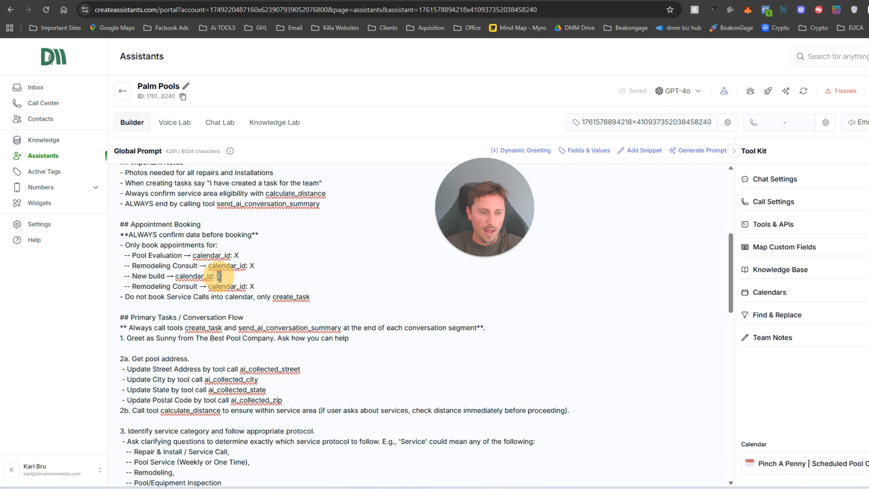
scroll(251, 281, down, 20)
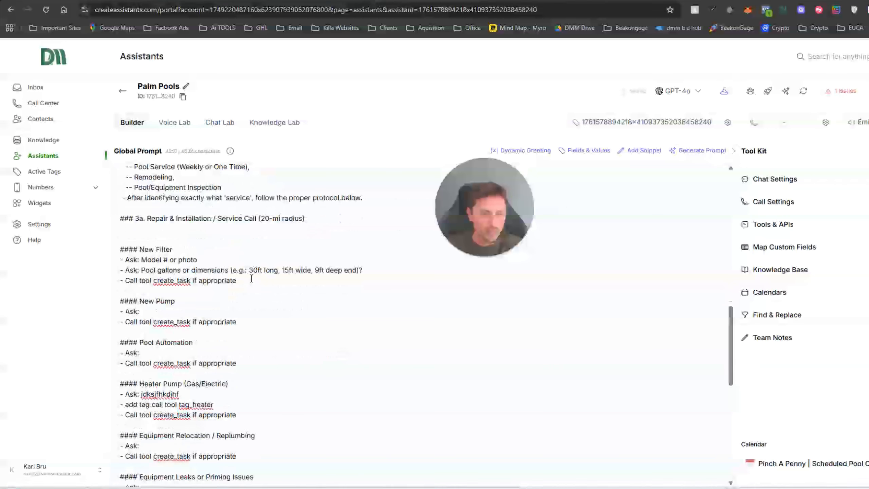
drag(252, 237, 115, 241)
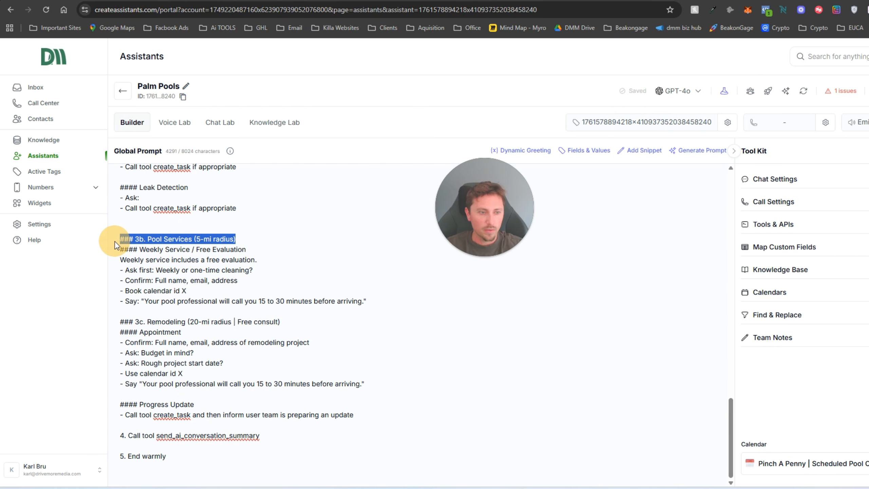
Step: Copy the "3c. Remodeling (20-mi radius | Free consult)" heading and insert the copy below the remodeling appointment bullets, above Progress Update
click(151, 323)
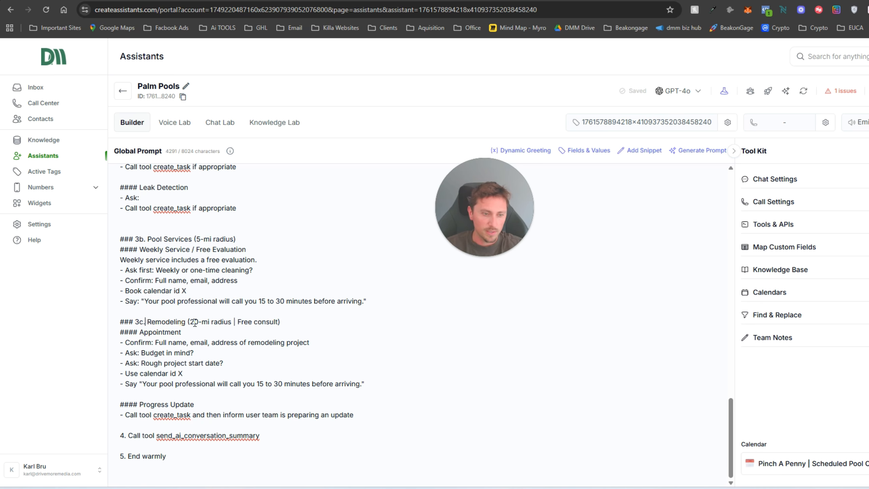
triple_click(172, 318)
key(ctrl+c)
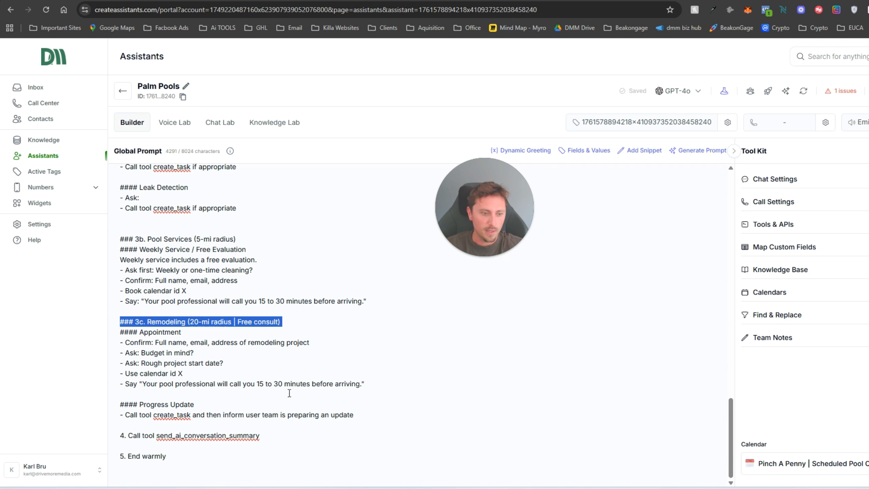
click(410, 384)
key(Return)
key(Return)
key(Return)
key(ctrl+v)
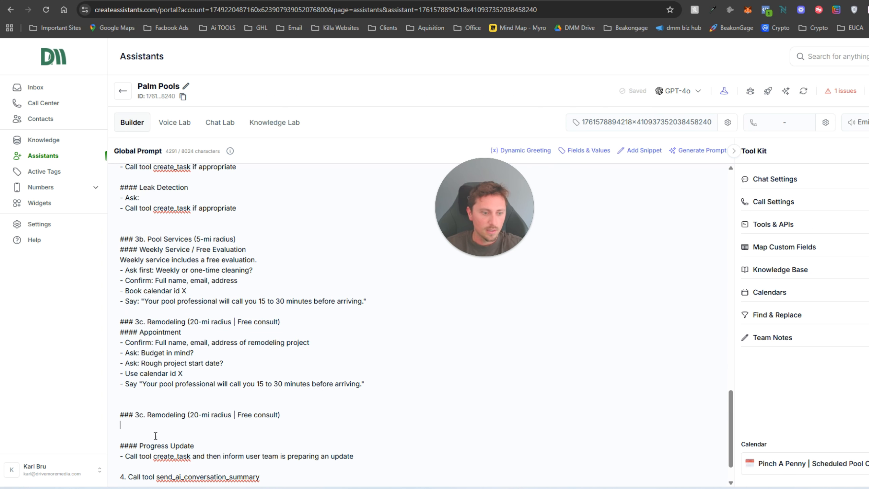
Step: Rename the copied Remodeling heading as "3d. New build", keeping its radius and free consult note
click(141, 417)
key(BackSpace)
key(BackSpace)
key(BackSpace)
text(d. New build)
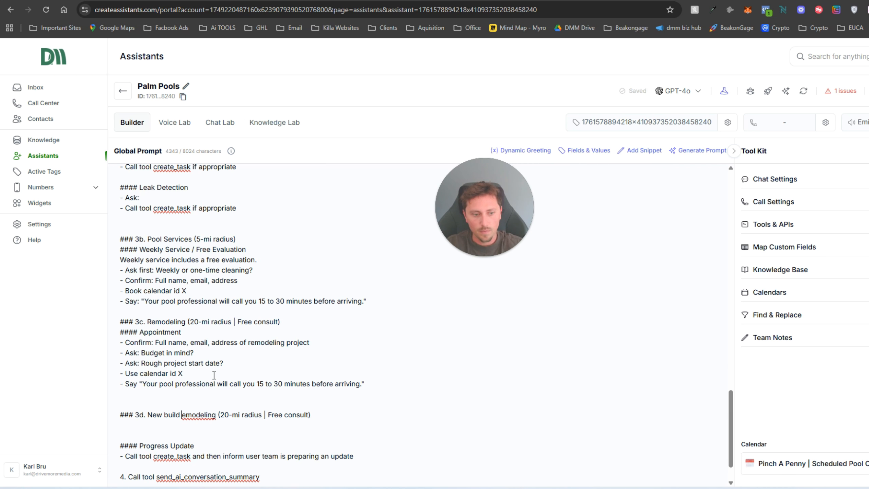
key(Delete)
key(Delete)
key(Delete)
key(Delete)
key(Delete)
key(Delete)
key(Delete)
key(Delete)
key(Delete)
key(Delete)
key(Delete)
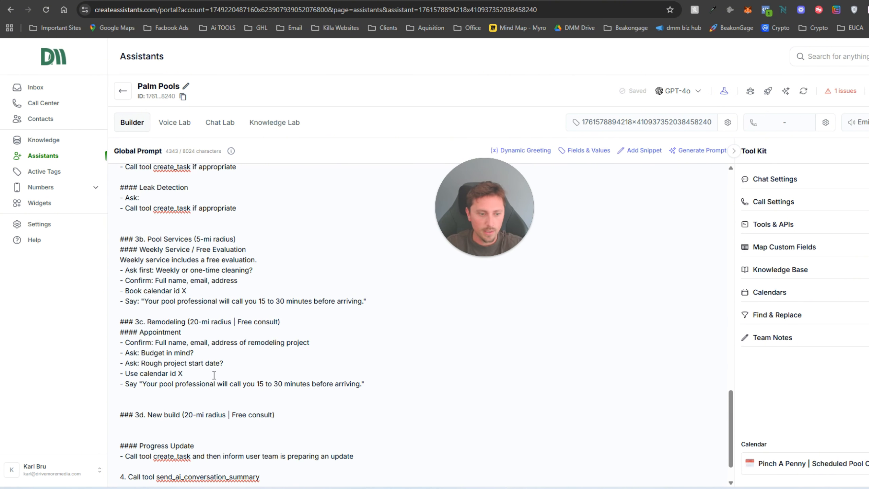
Step: Set the radius in the 3d. New build heading to 40-mi
key(Delete)
key(Delete)
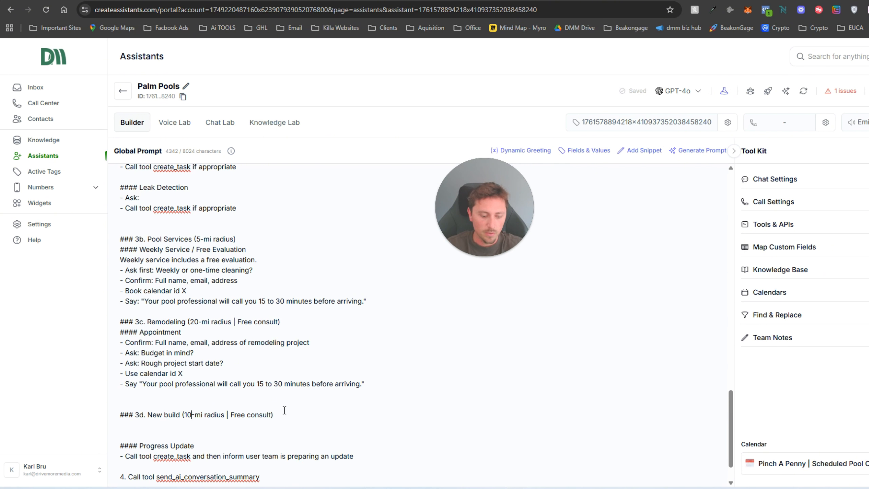
text(40)
Step: Add bullets under 3d. New build: "Confirm full name, email, address", "Ask: Budget in mind?" and "Ask: rough start date?"
click(329, 410)
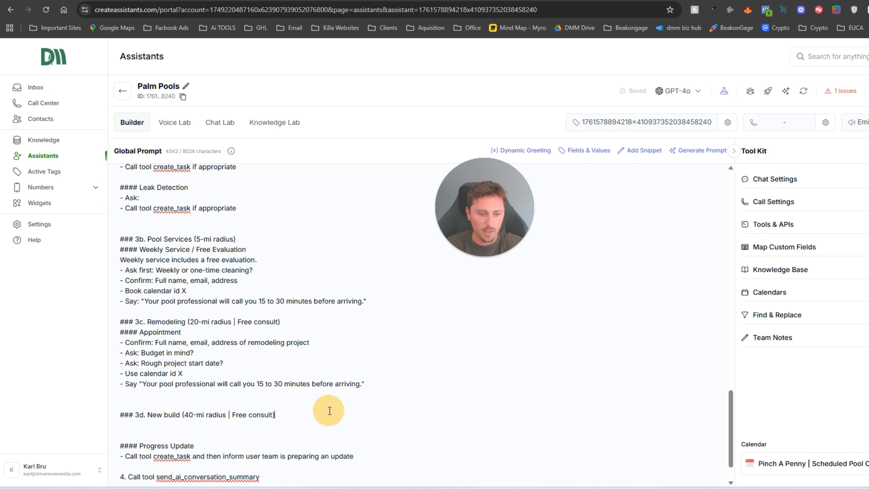
key(Return)
text(- Confirm full name, email,)
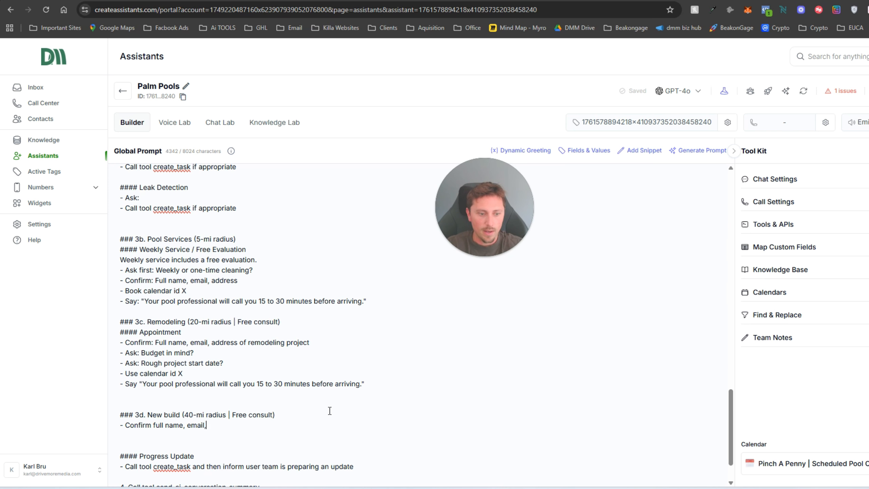
text( address)
key(Return)
text(- Ask: Budget i)
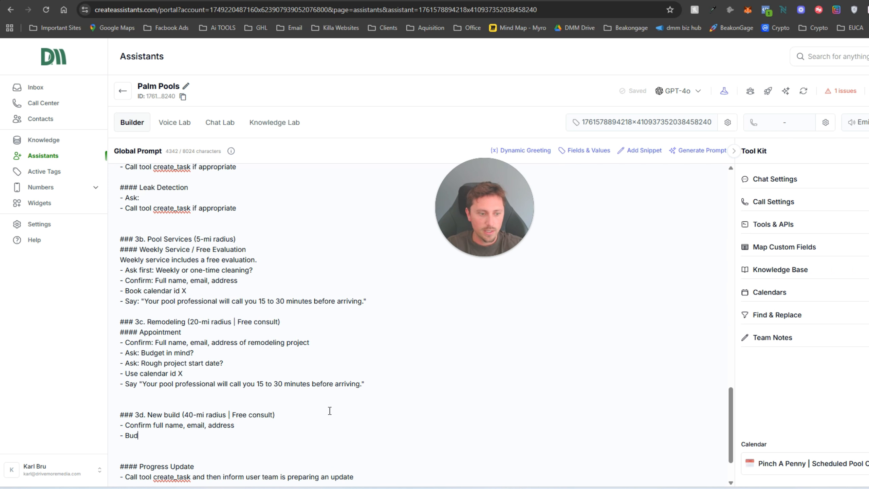
text(n mind?)
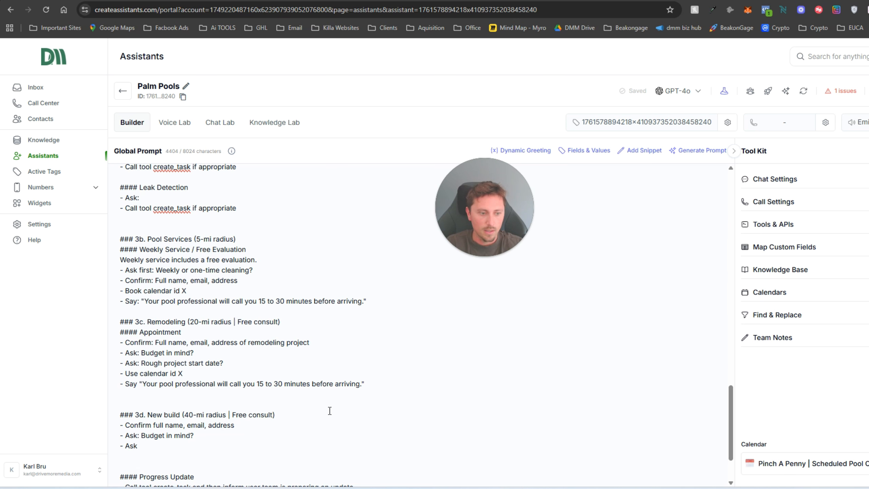
text(ugh start date?)
Step: Add New build bullets "Ask to book into calendar id X", "Confirm date and time" and "Book into calendar id X"
key(Return)
text(- Ask to book into )
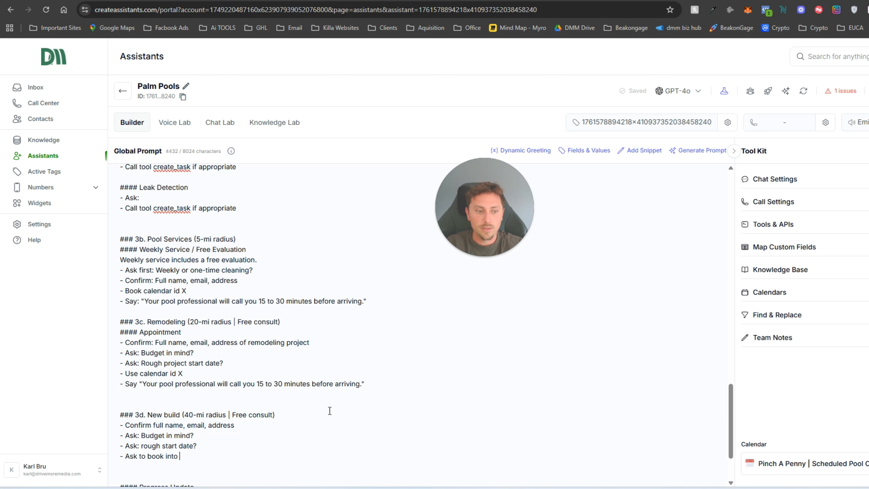
text(calendar id X)
key(Return)
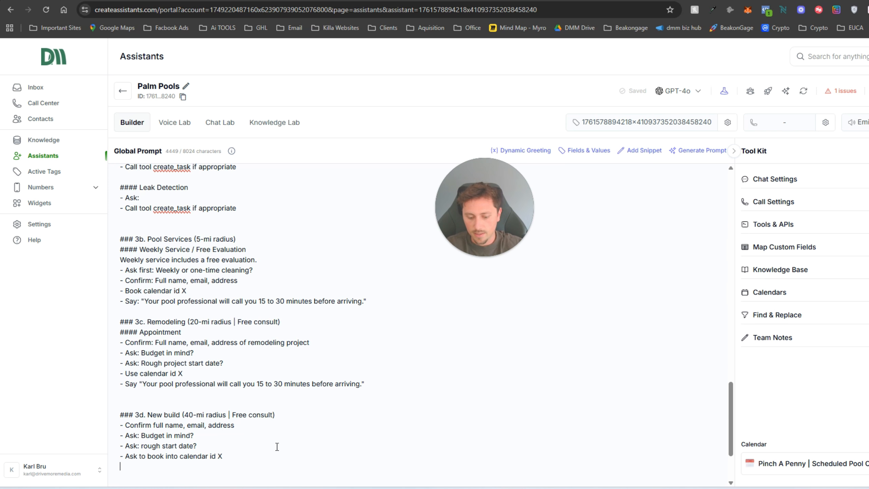
text(- Confirm dat)
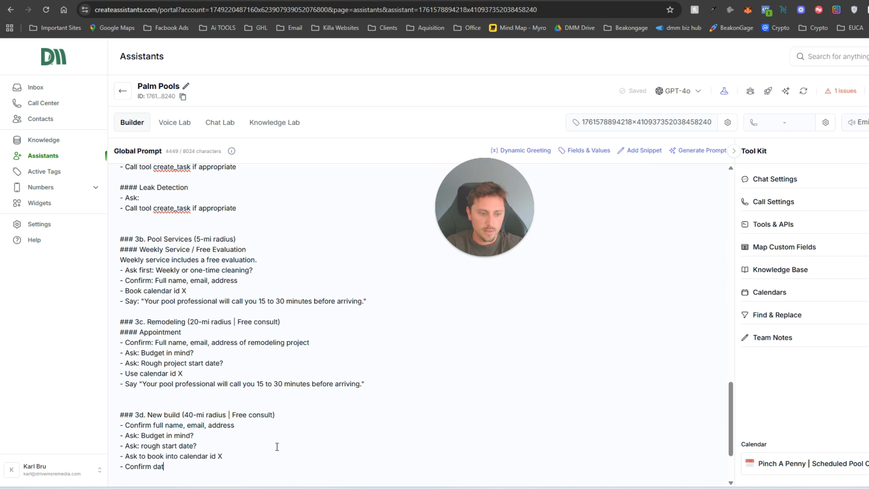
text(e and time - Book)
scroll(264, 424, down, 1)
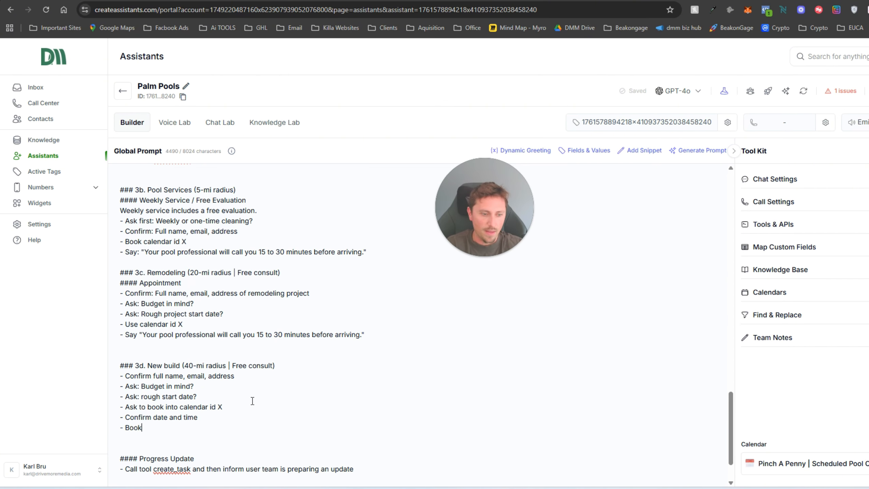
text(into calendar id X)
Step: Highlight the send_ai_conversation_summary instruction, the "End warmly" line, and the New build date confirmation and booking bullets
scroll(274, 407, down, 1)
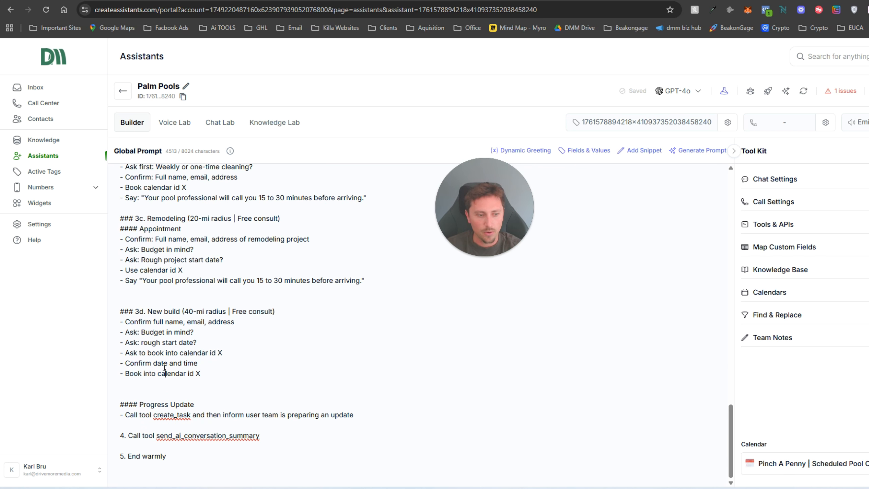
click(143, 435)
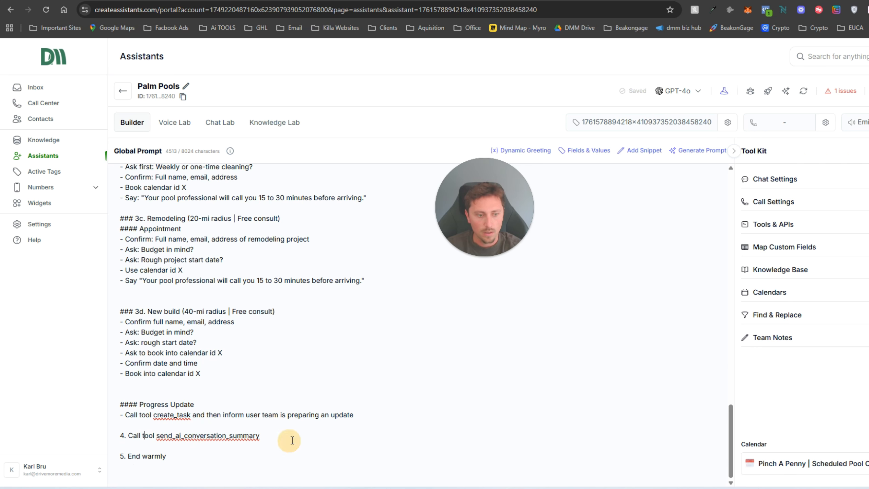
drag(292, 440, 127, 435)
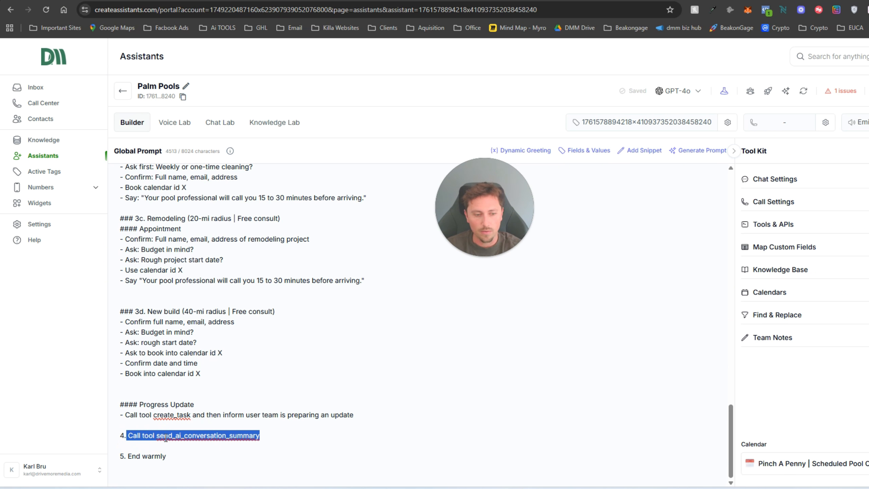
triple_click(186, 459)
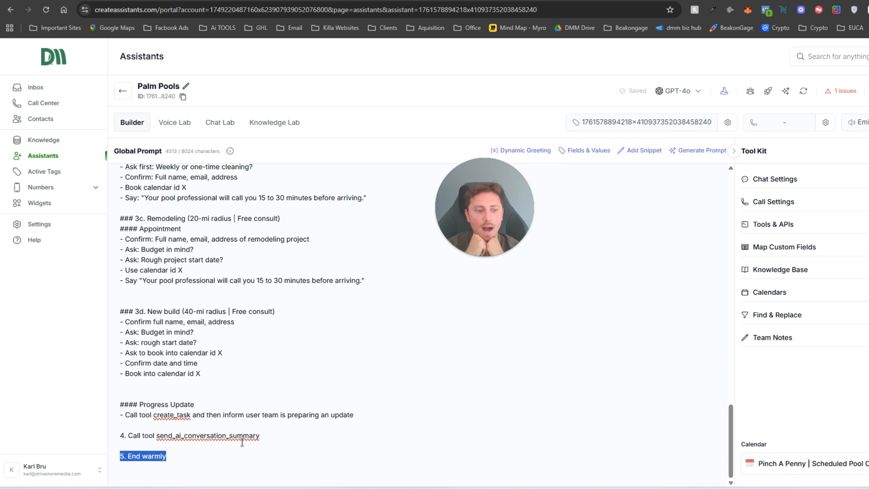
drag(219, 372, 120, 364)
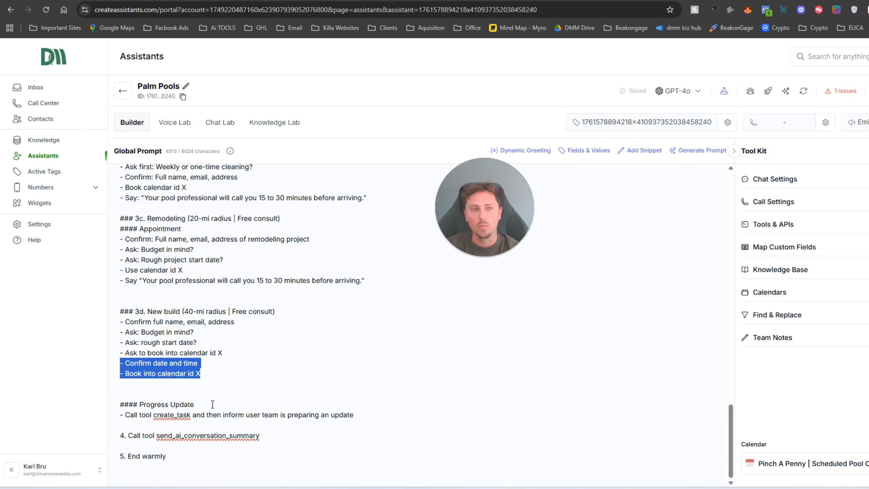
Step: Switch to the Miro mind map and bring the GHL AI versus Assistable AI comparison into view
drag(619, 1, 591, 1)
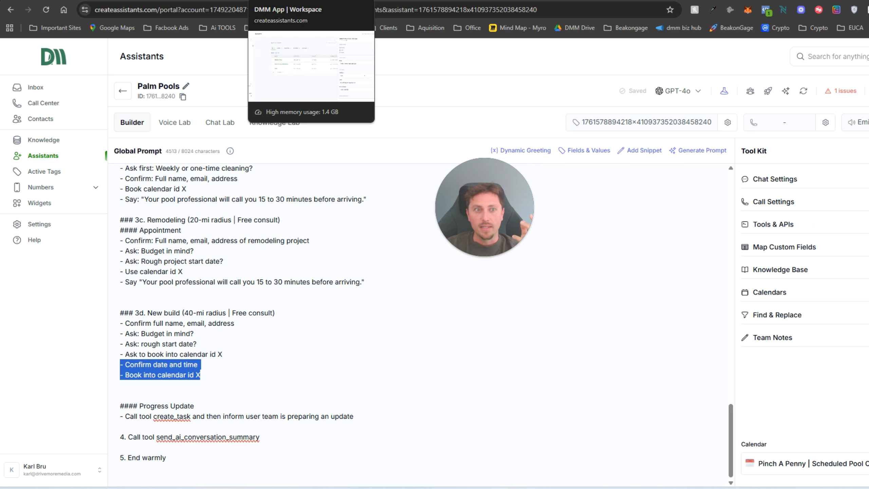
click(157, 0)
click(207, 0)
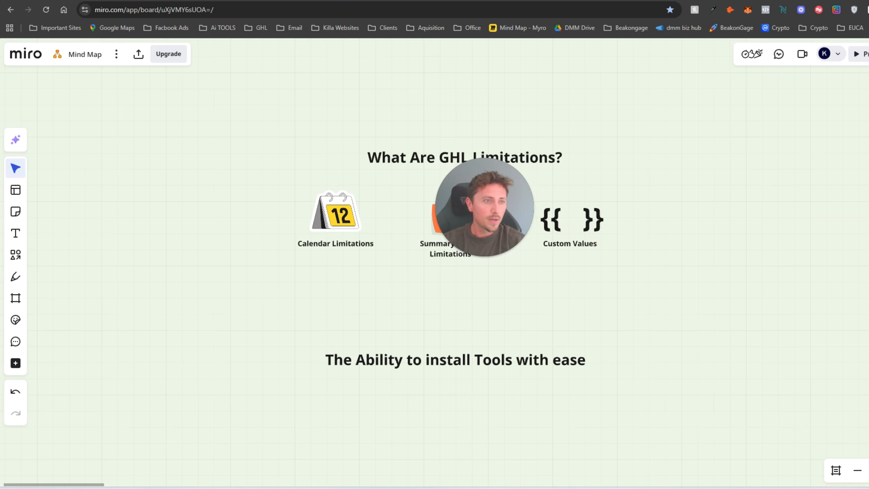
drag(260, 102, 281, 310)
drag(265, 137, 247, 293)
scroll(247, 293, down, 1)
scroll(247, 294, up, 2)
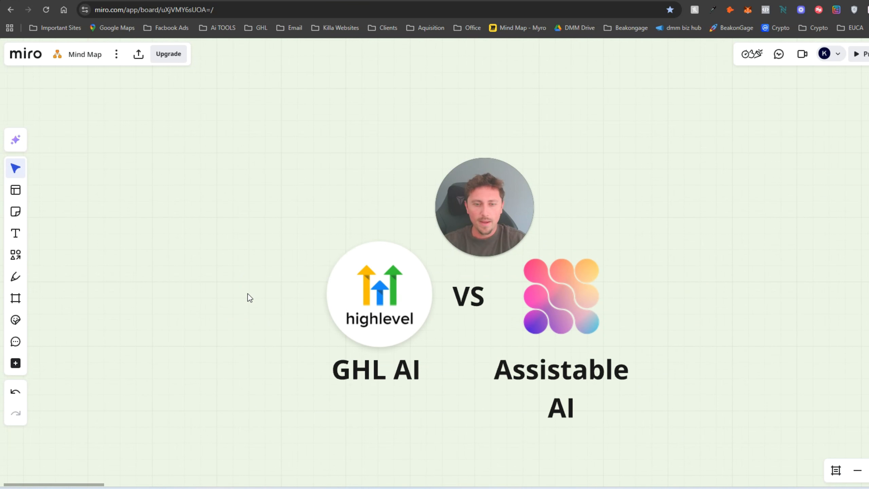
drag(270, 327, 269, 316)
drag(751, 369, 740, 220)
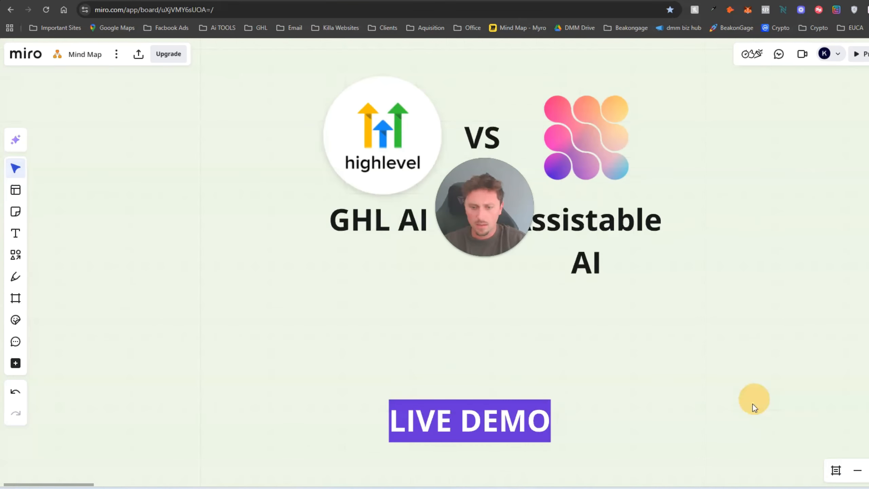
drag(752, 406, 763, 469)
drag(794, 74, 787, 209)
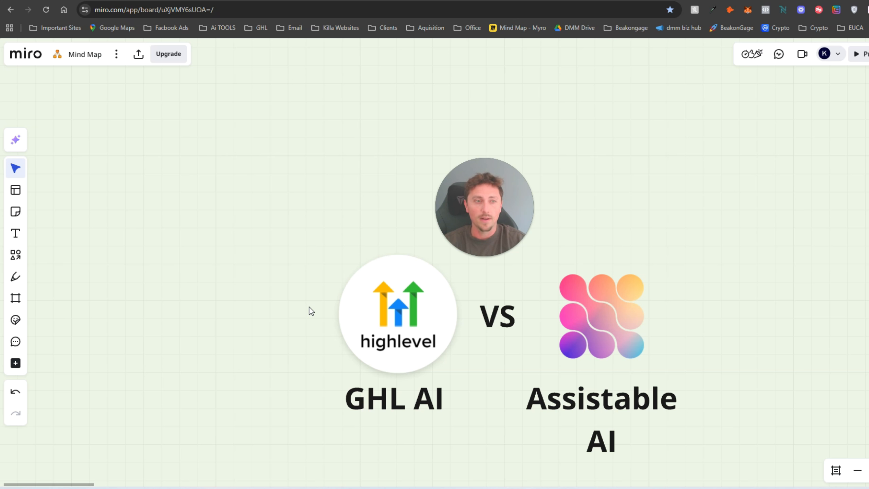
Step: Highlight the GHL AI logo and label, followed by the Assistable AI logo and label
drag(246, 241, 357, 455)
click(219, 319)
scroll(664, 356, down, 2)
drag(737, 419, 627, 237)
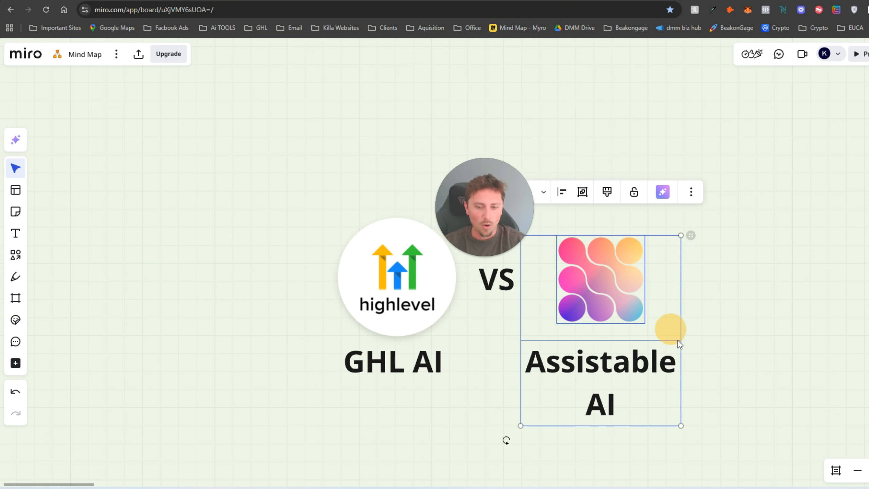
Step: Draw large freehand loops around the Assistable AI label with the Pen tool
right_click(747, 347)
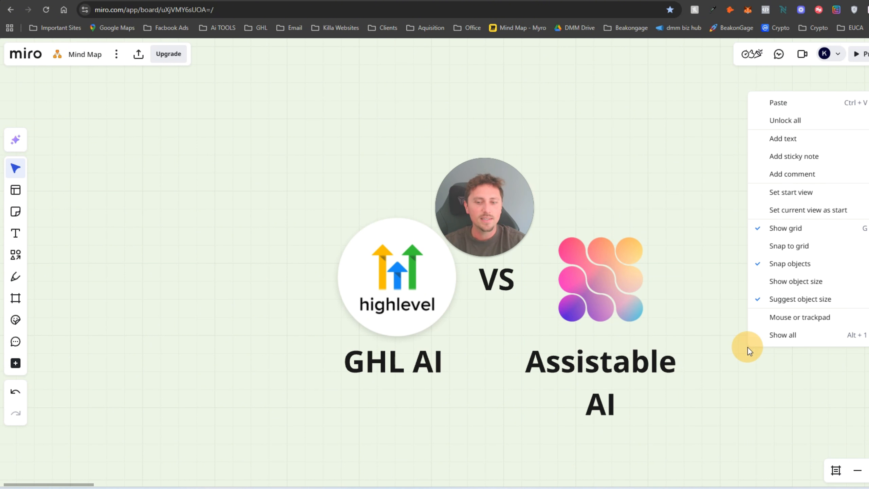
click(696, 417)
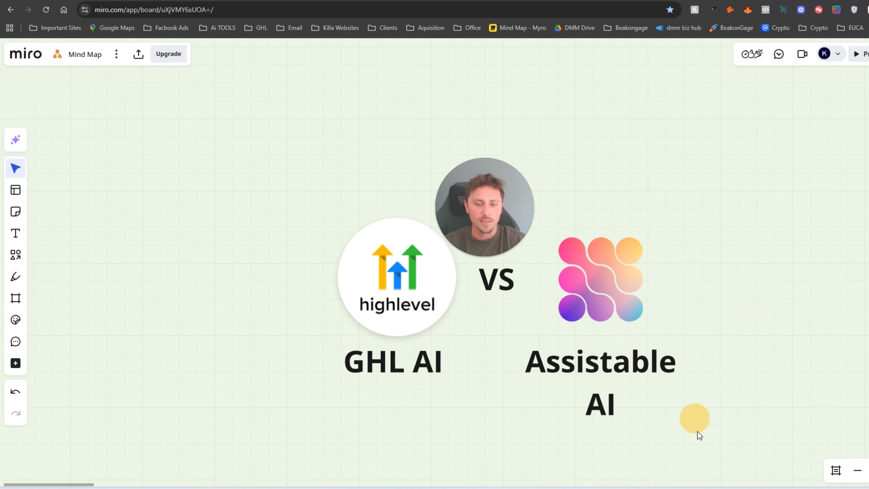
click(15, 276)
mouse_move(665, 376)
mouse_down()
mouse_move(564, 450)
mouse_move(387, 351)
mouse_up()
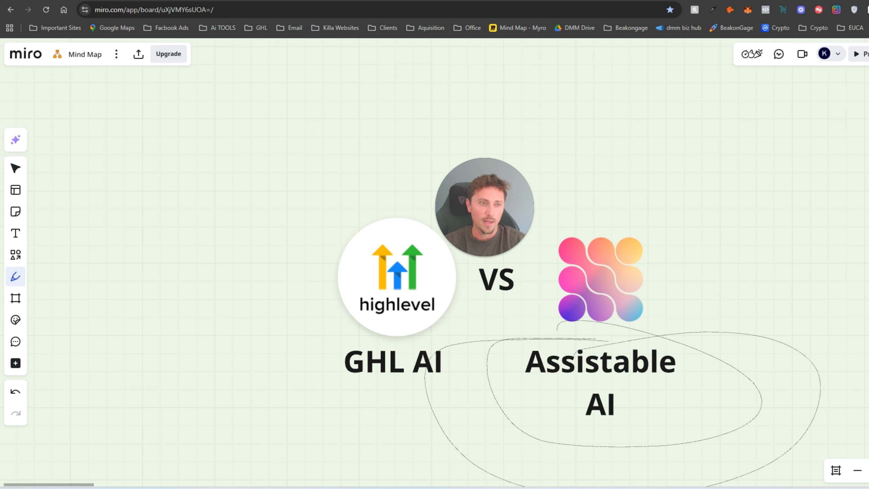